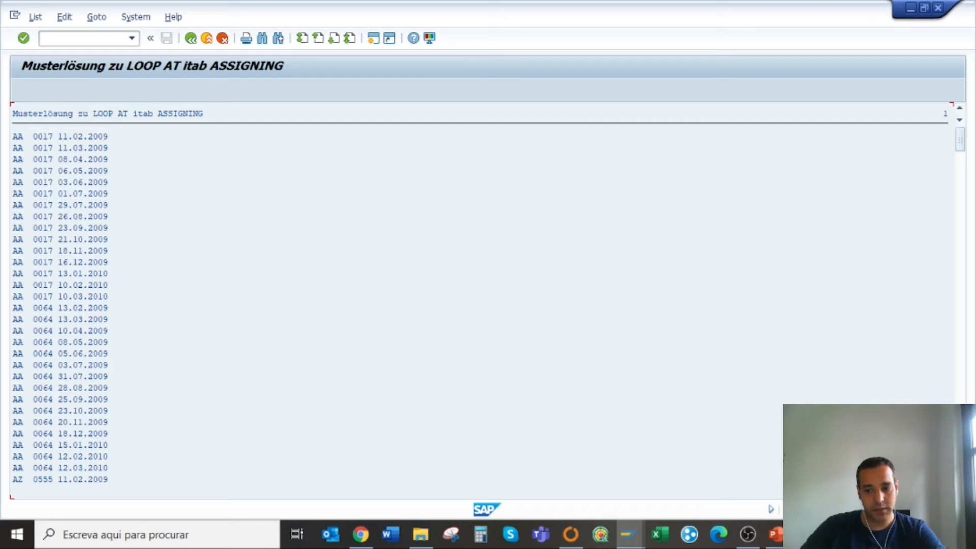
# - Return to the ABAP Editor's initial screen and view the attributes of program Z00_SELECT_SFLIGHT, including the available program types
pyautogui.click(191, 44)
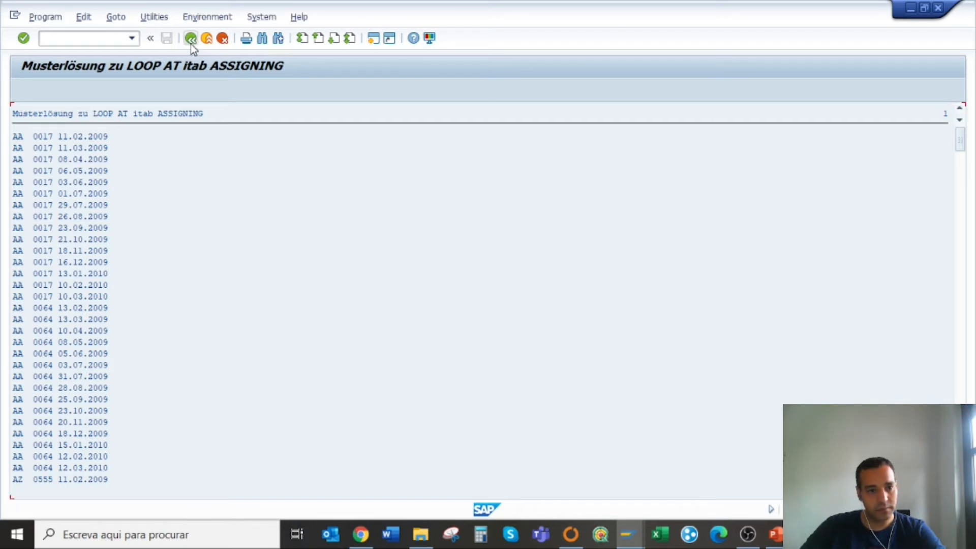
pyautogui.click(36, 228)
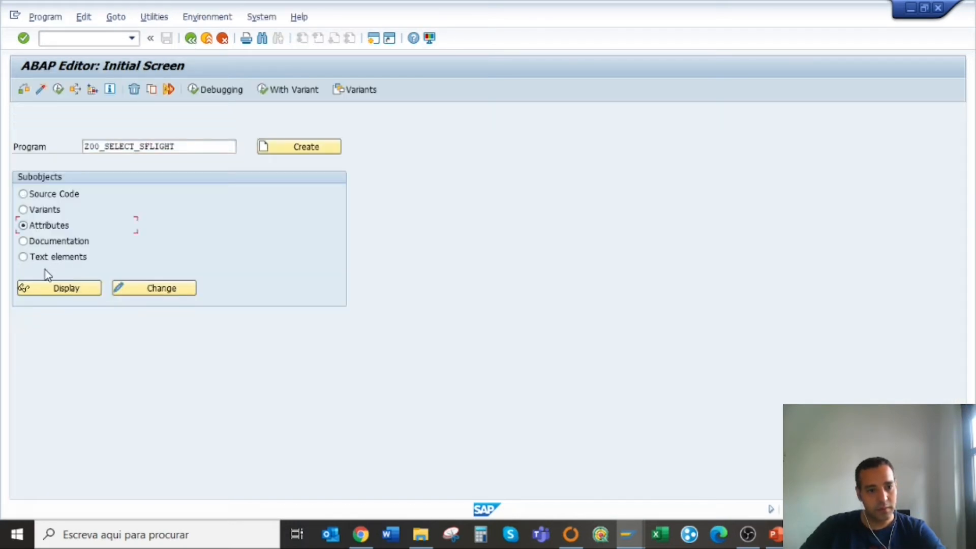
pyautogui.click(62, 291)
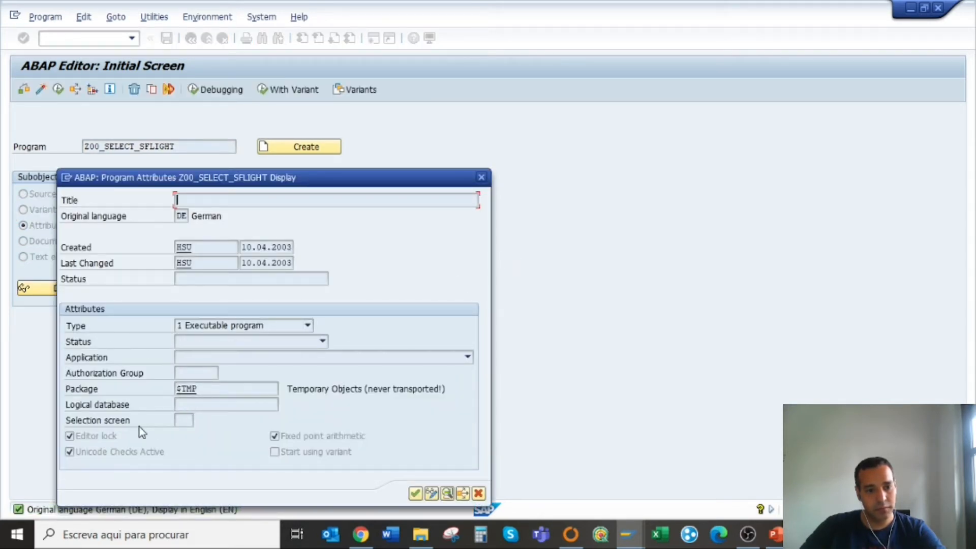
pyautogui.click(209, 325)
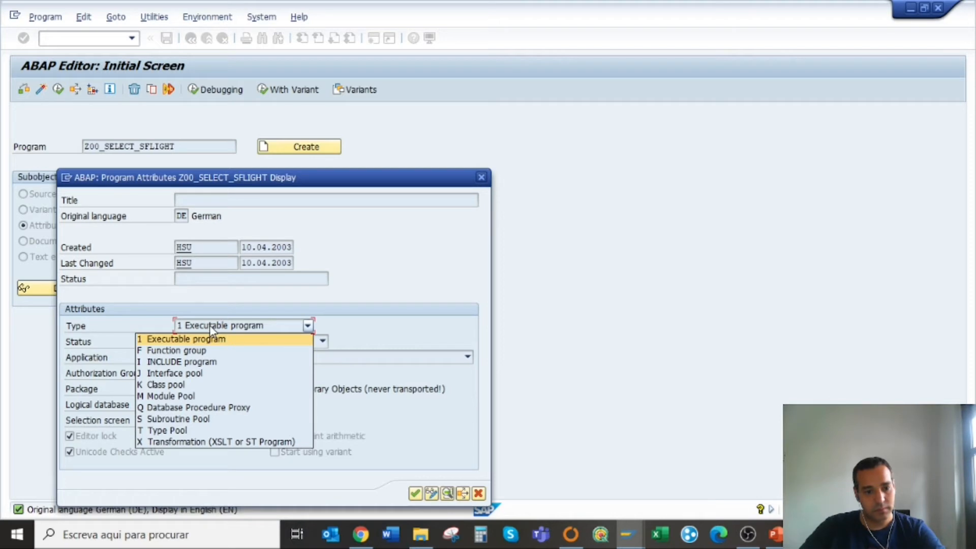
pyautogui.click(210, 326)
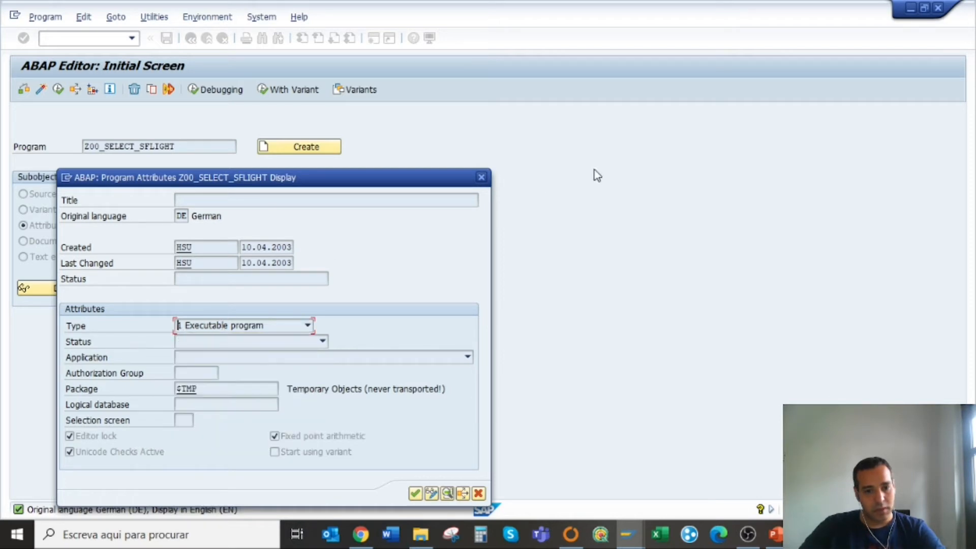
pyautogui.click(485, 177)
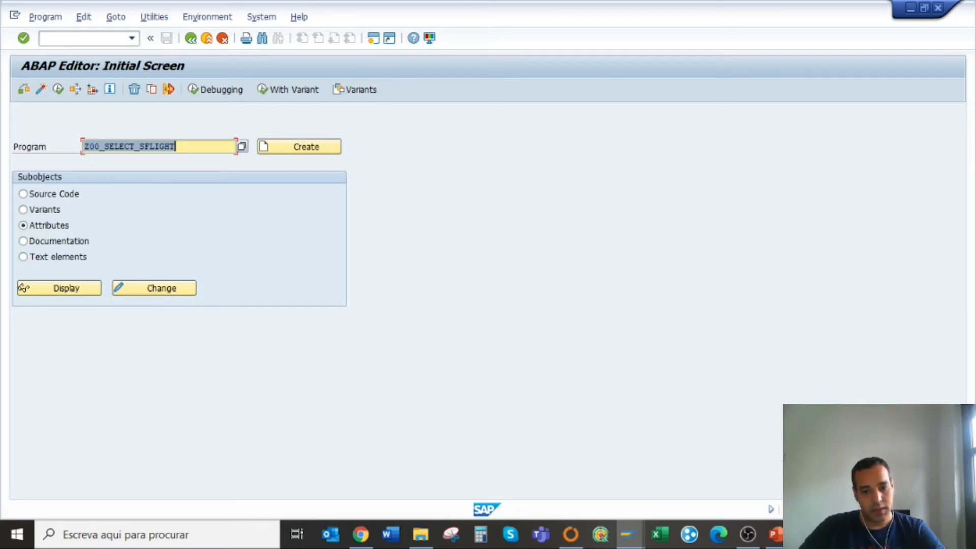
# - Switch to the Maintain Transaction window and set the transaction code to Z00_SELECT_SFLIGHT2
pyautogui.moveTo(640, 535)
pyautogui.click(757, 469)
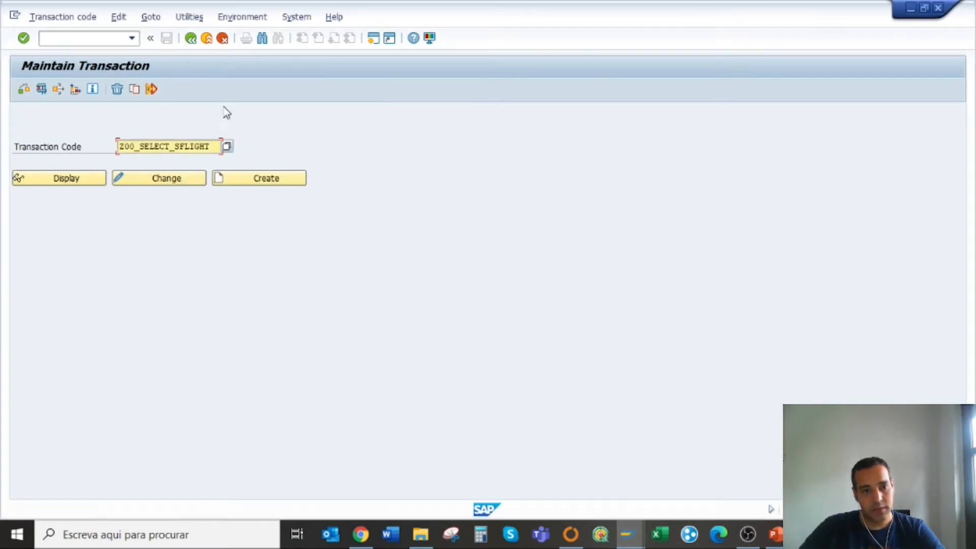
pyautogui.click(131, 38)
pyautogui.click(114, 48)
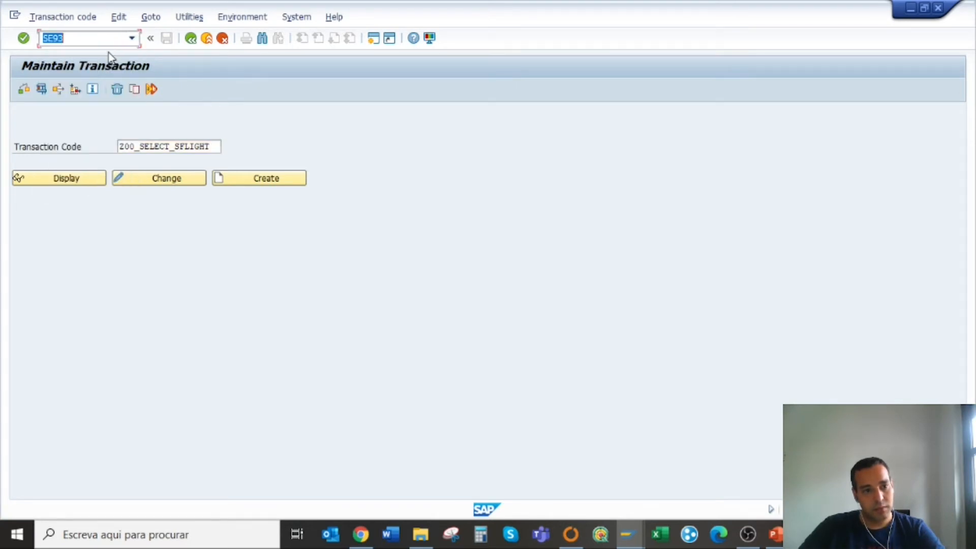
pyautogui.doubleClick(218, 146)
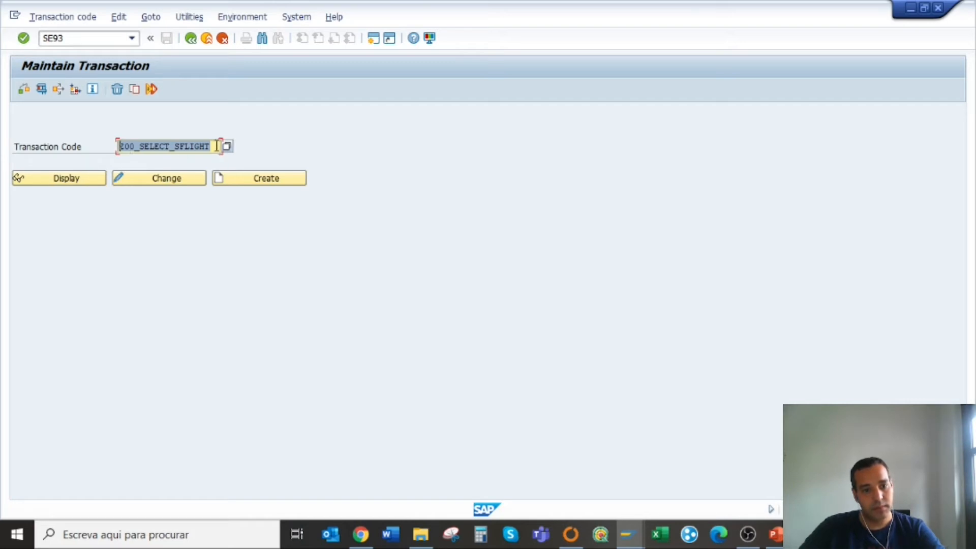
pyautogui.moveTo(218, 146); pyautogui.dragTo(82, 147)
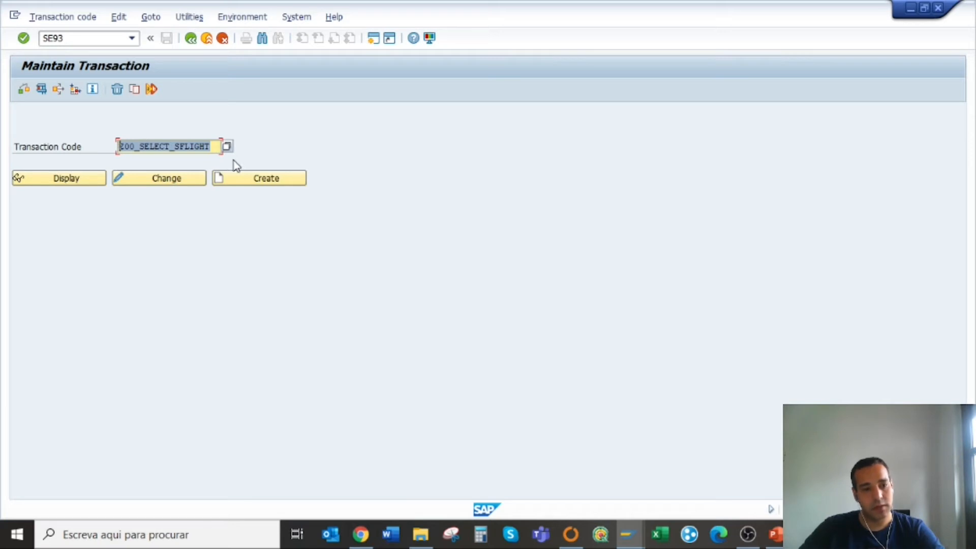
pyautogui.click(218, 147)
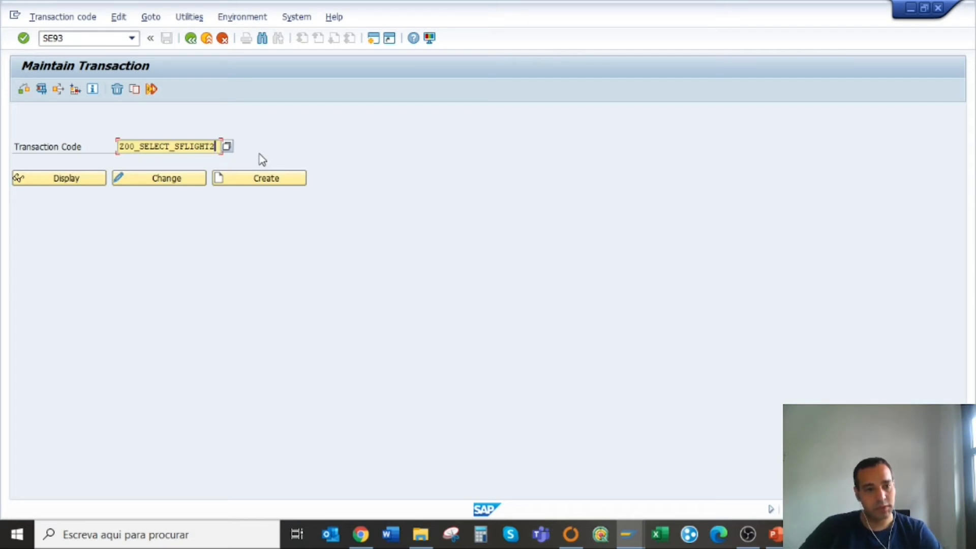
# - Check transaction code Z00_SELECT_SFLIGHT2 and view its rename dialog without renaming it
pyautogui.click(270, 99)
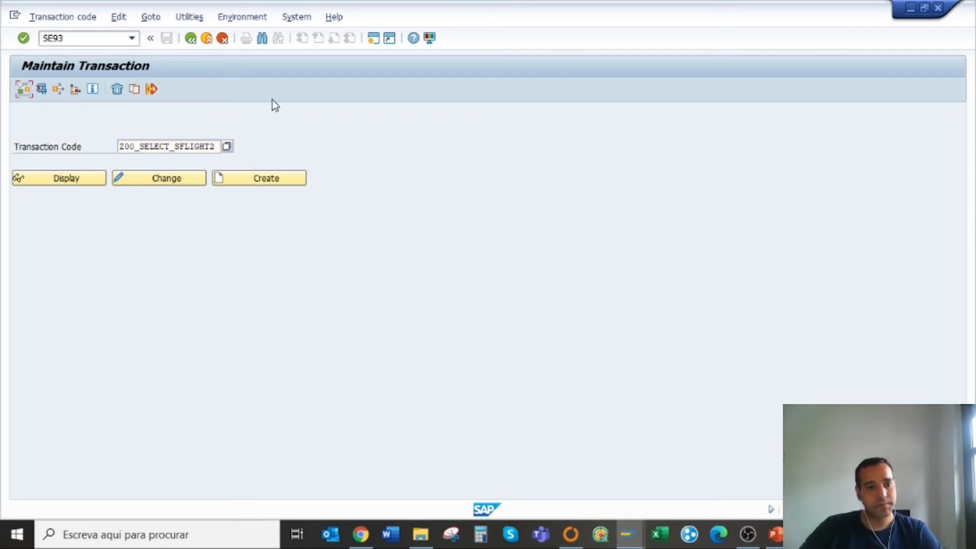
pyautogui.click(26, 97)
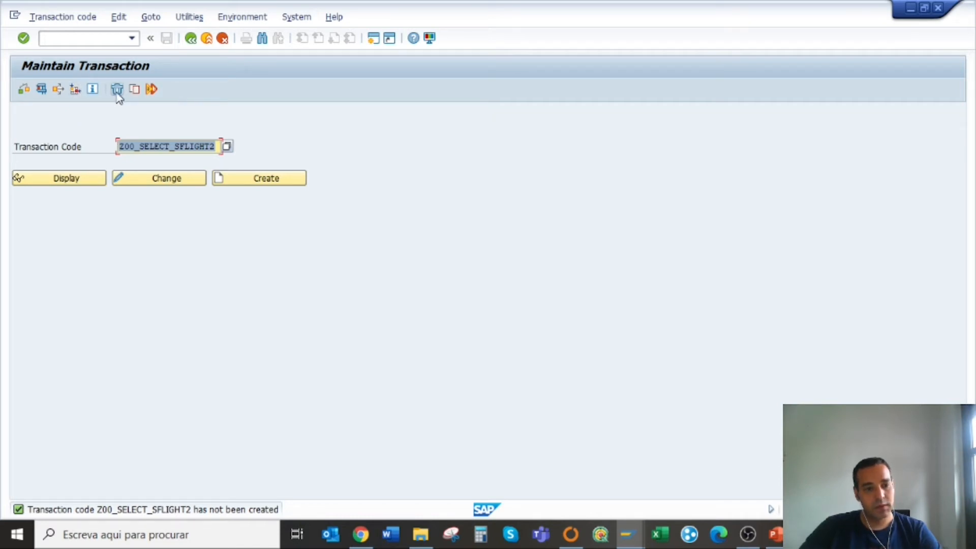
pyautogui.click(150, 90)
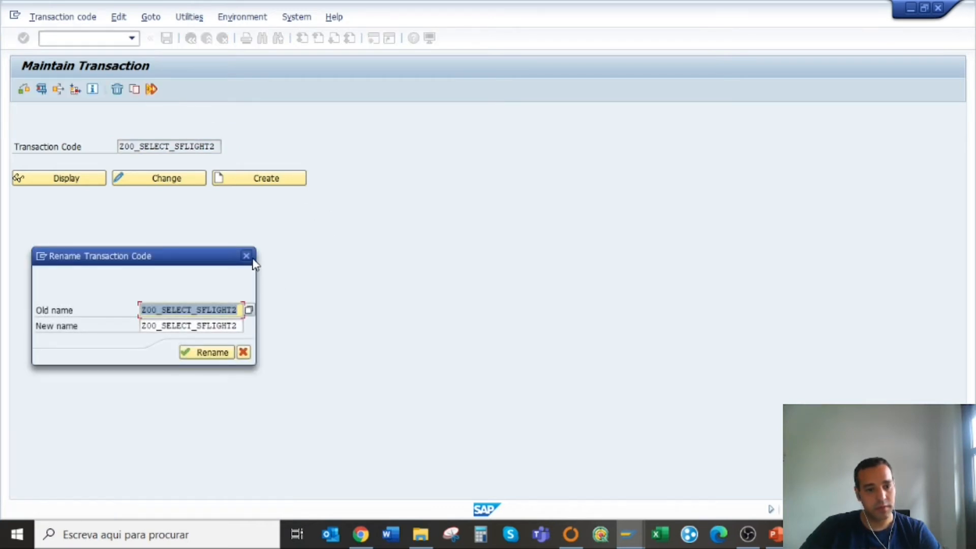
pyautogui.click(245, 254)
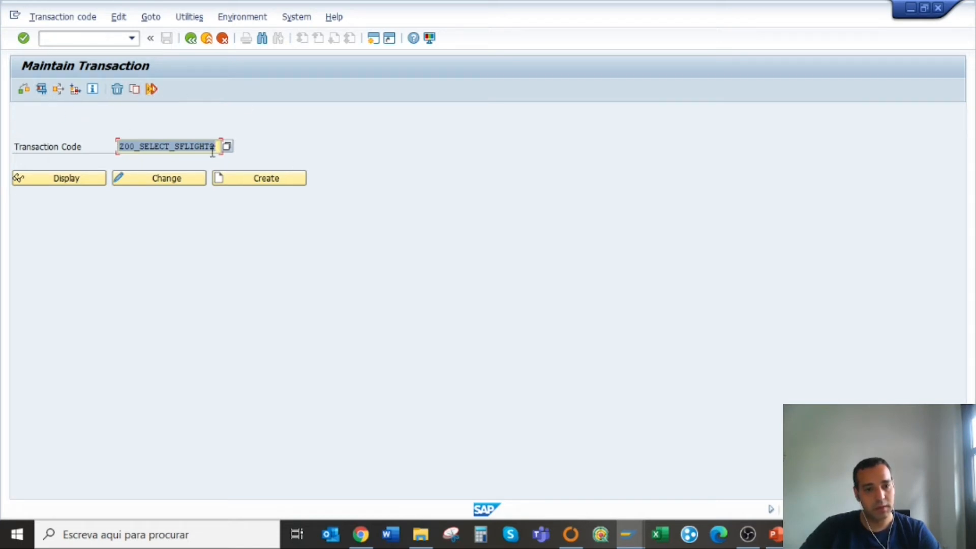
# - Create transaction Z00_SELECT_SFLIGHT2 with the short text "TEST OF NEW TCODE" as a report transaction with program and selection screen
pyautogui.click(267, 179)
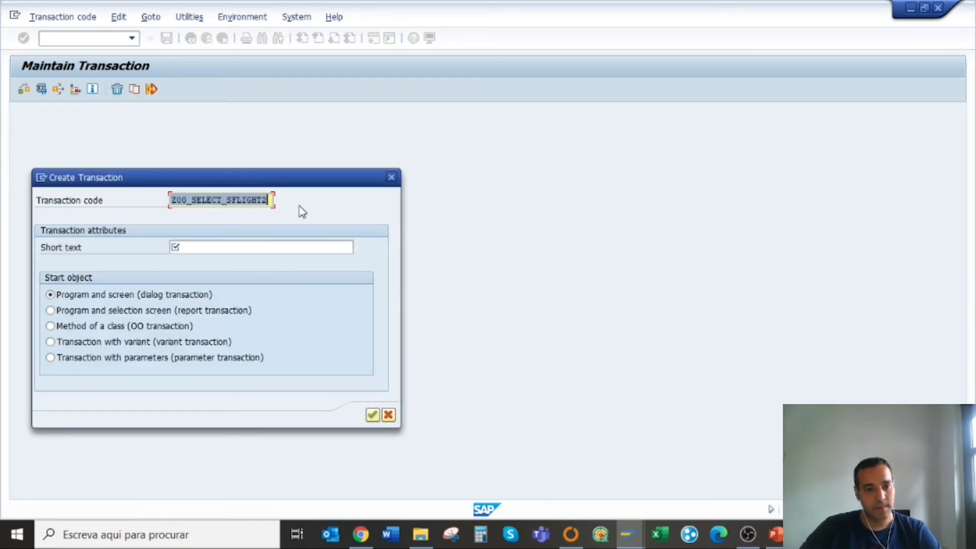
pyautogui.click(213, 248)
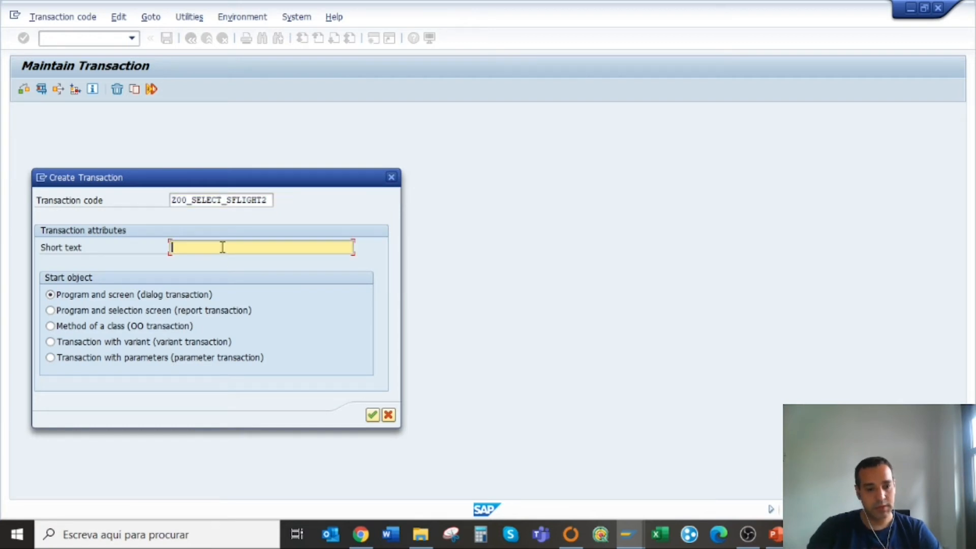
pyautogui.write('TWEA')
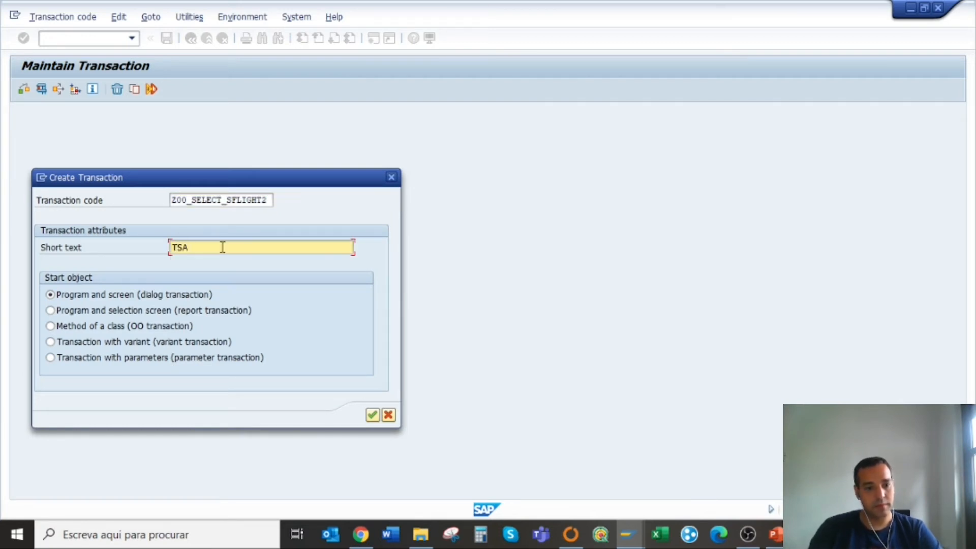
pyautogui.press('BackSpace')
pyautogui.press('BackSpace')
pyautogui.press('BackSpace')
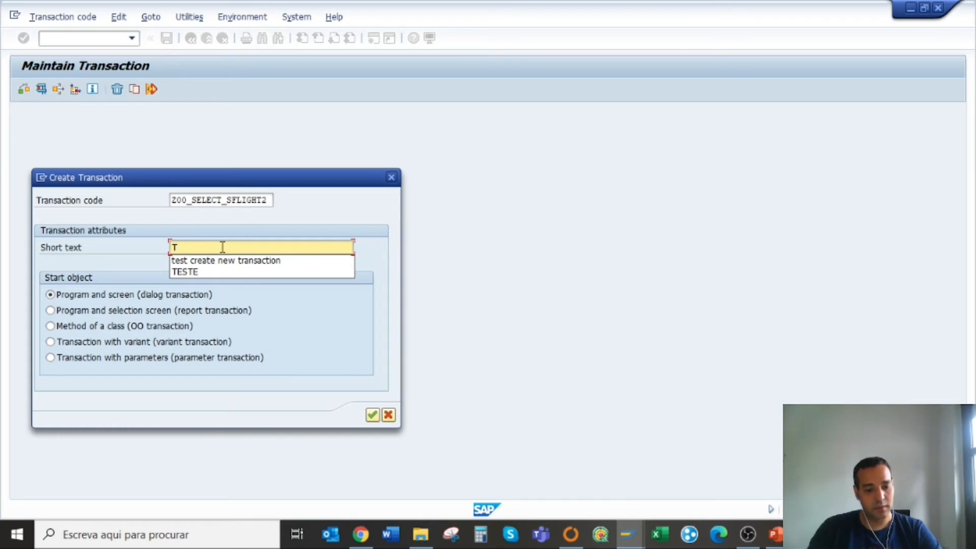
pyautogui.write('E')
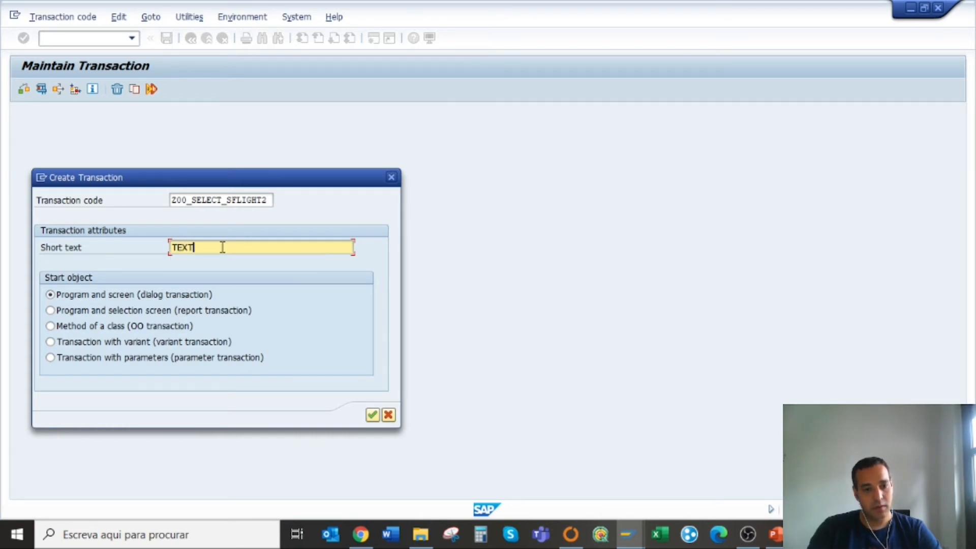
pyautogui.write('ST')
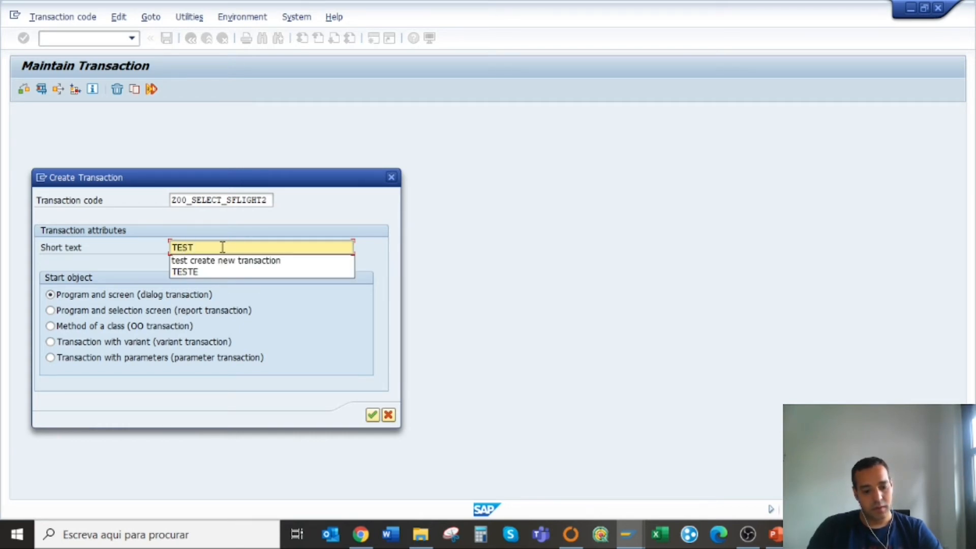
pyautogui.write(' OF NEW TCODE')
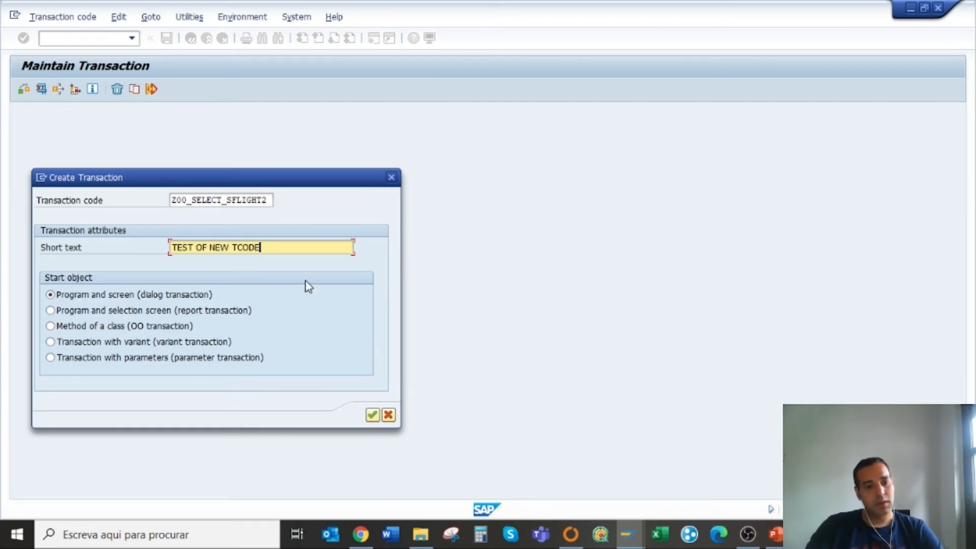
pyautogui.click(149, 314)
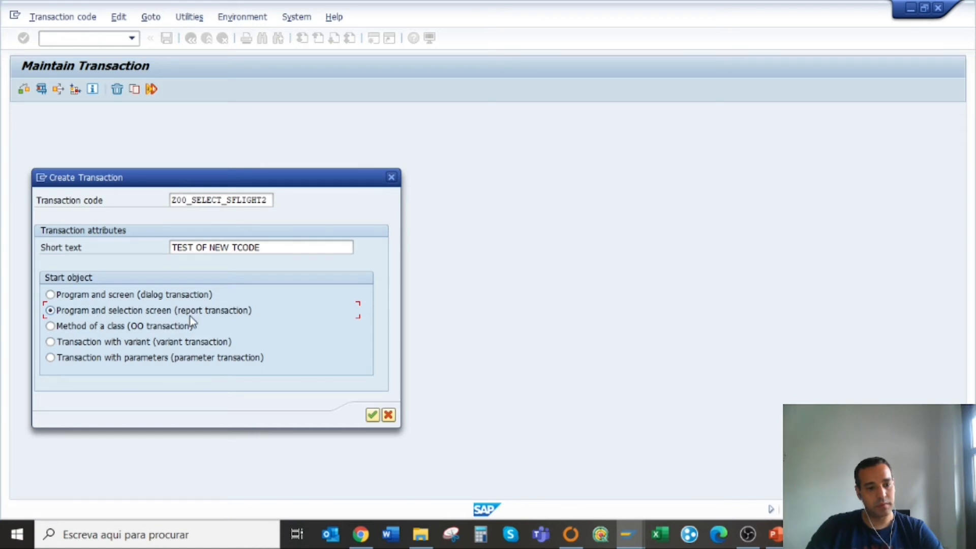
pyautogui.click(372, 416)
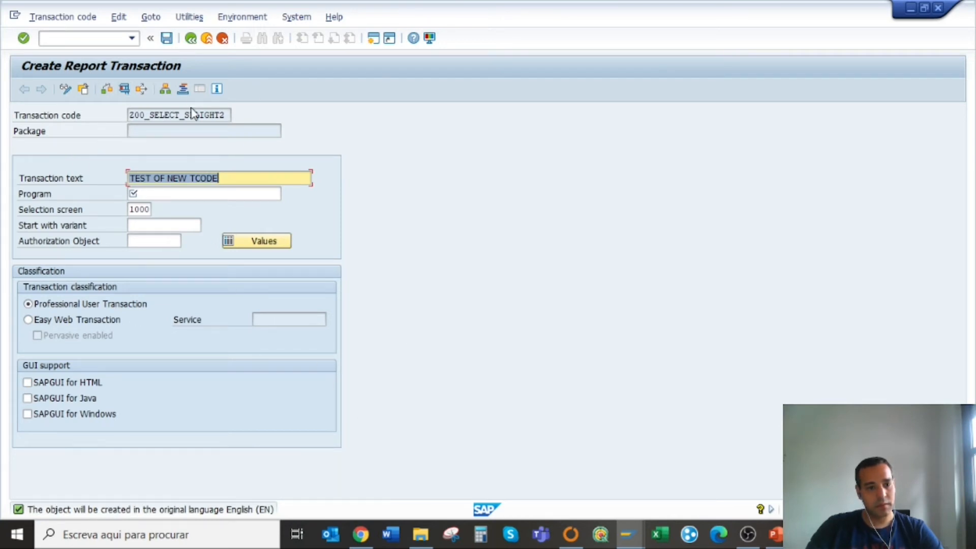
# - Assign program Z00_SELECT_SFLIGHT to the transaction and review the selection screen, start variant and authorization object fields
pyautogui.click(151, 195)
pyautogui.click(151, 195)
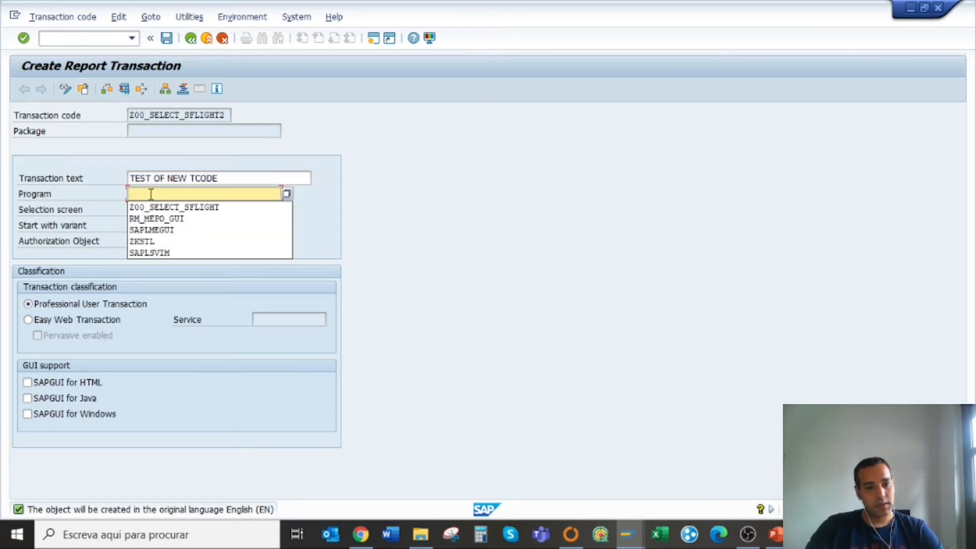
pyautogui.click(167, 208)
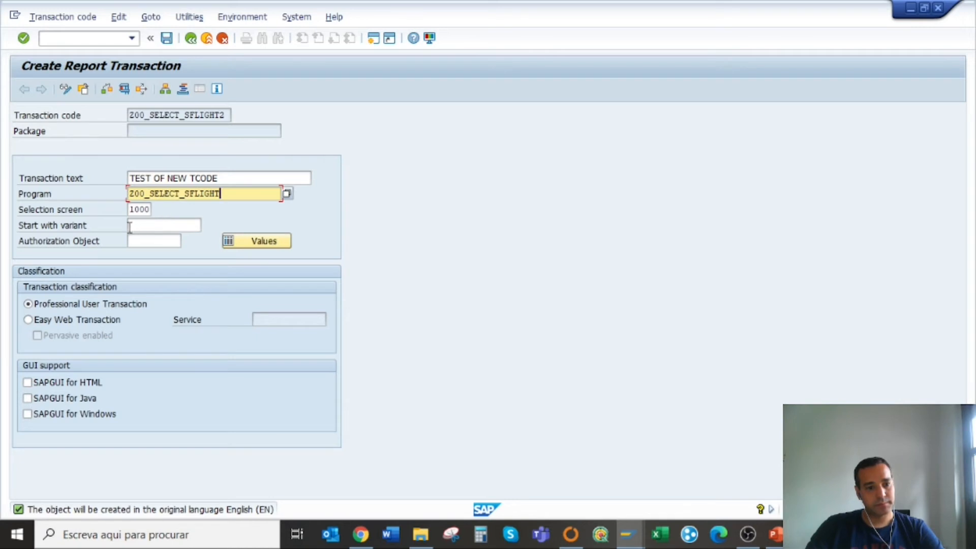
pyautogui.moveTo(131, 209); pyautogui.dragTo(171, 200)
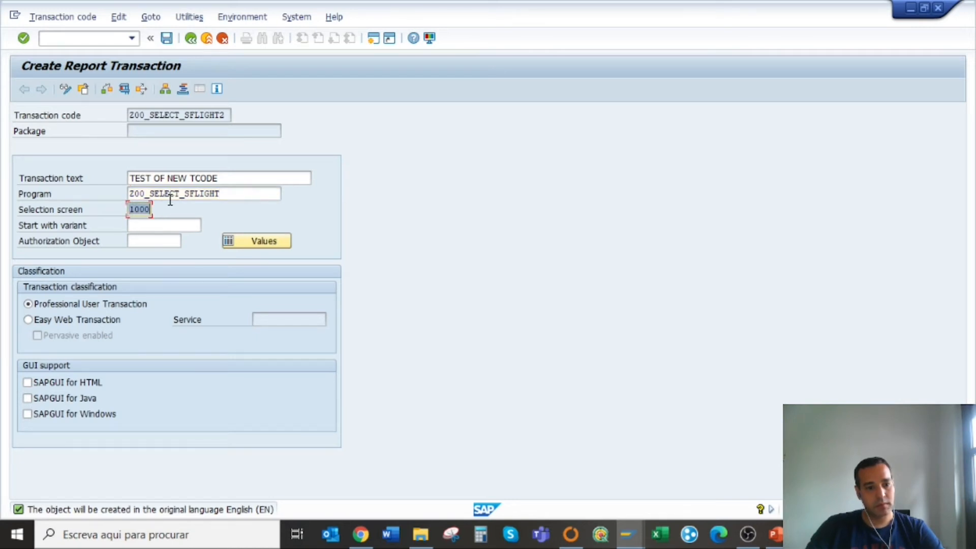
pyautogui.click(132, 225)
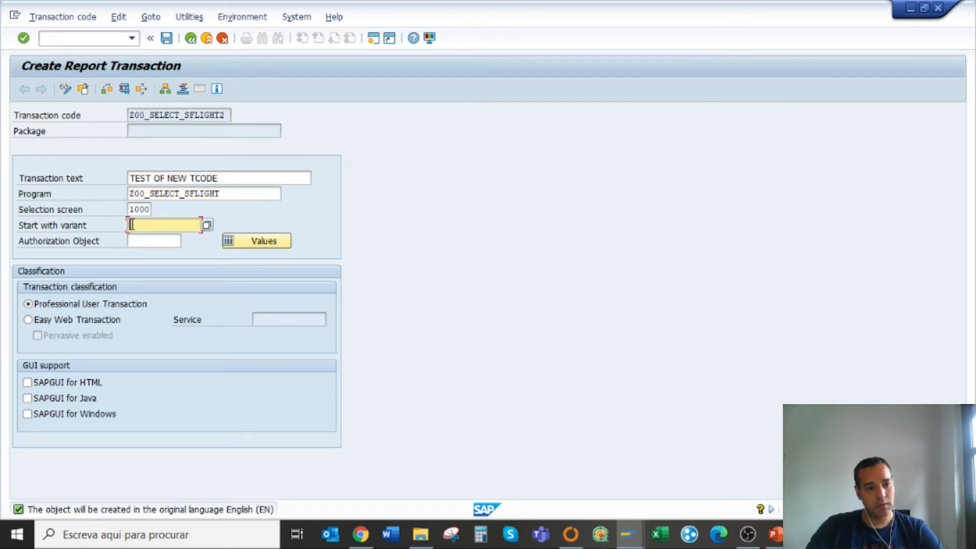
pyautogui.click(20, 224)
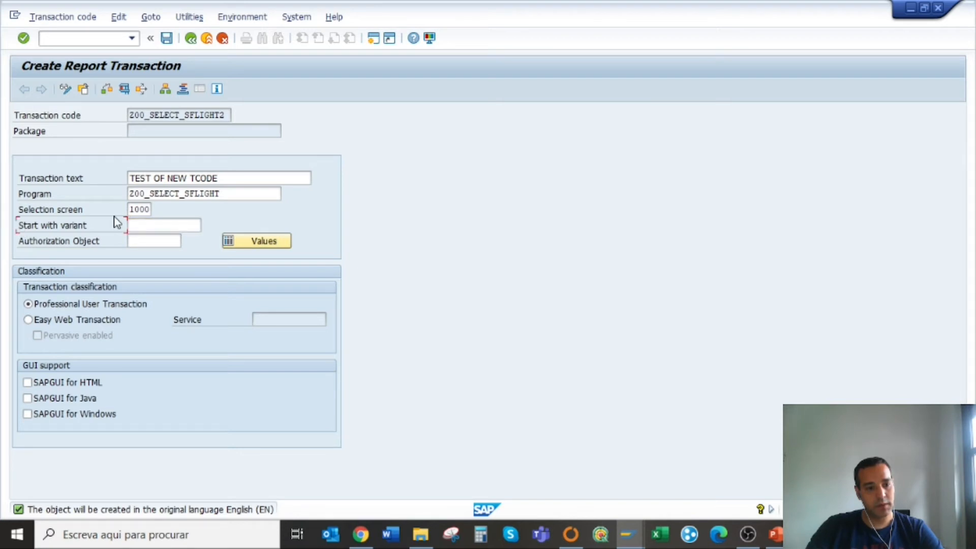
pyautogui.click(146, 238)
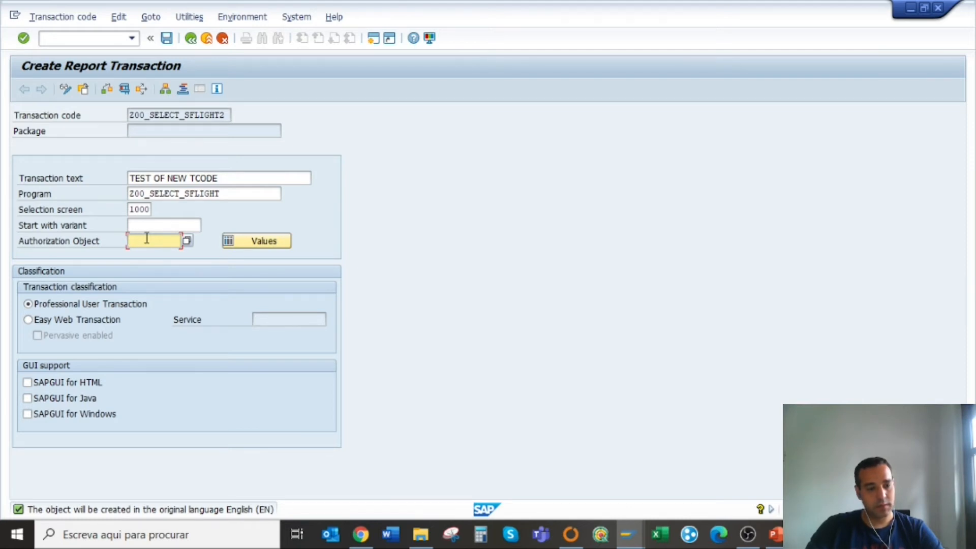
# - Enable GUI support for SAPGUI for HTML, SAPGUI for Java and SAPGUI for Windows
pyautogui.click(53, 385)
pyautogui.click(55, 399)
pyautogui.click(57, 414)
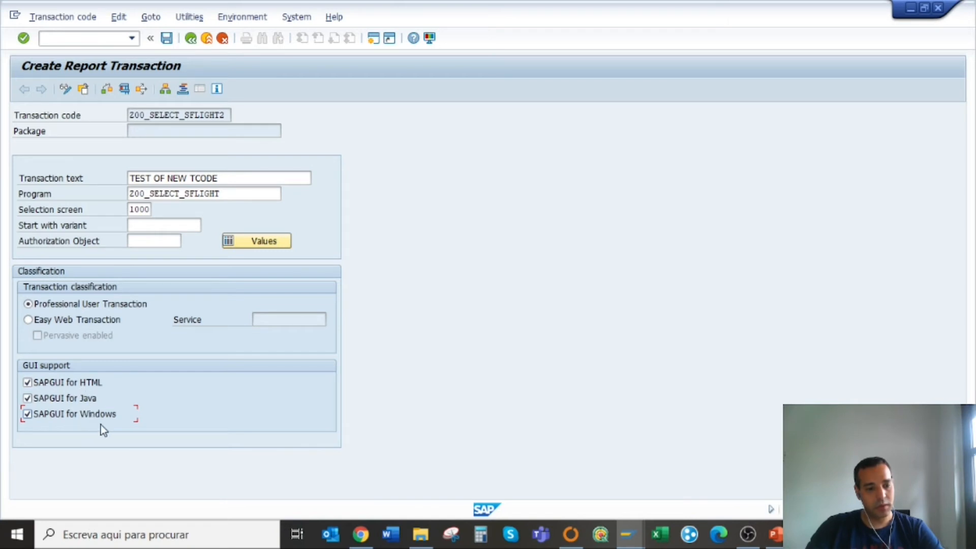
# - Test the new transaction, saving it as a local object when asked
pyautogui.click(124, 93)
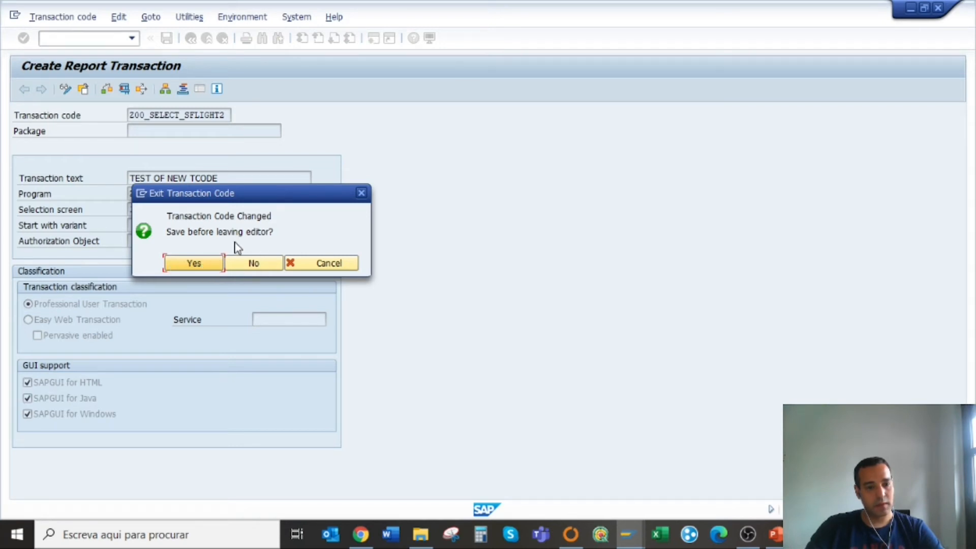
pyautogui.click(203, 263)
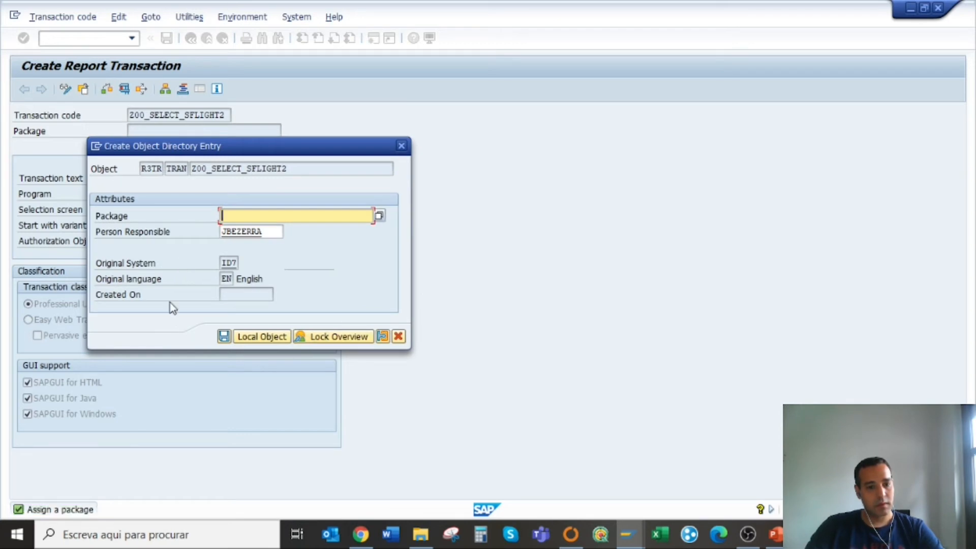
pyautogui.moveTo(247, 152); pyautogui.dragTo(404, 133)
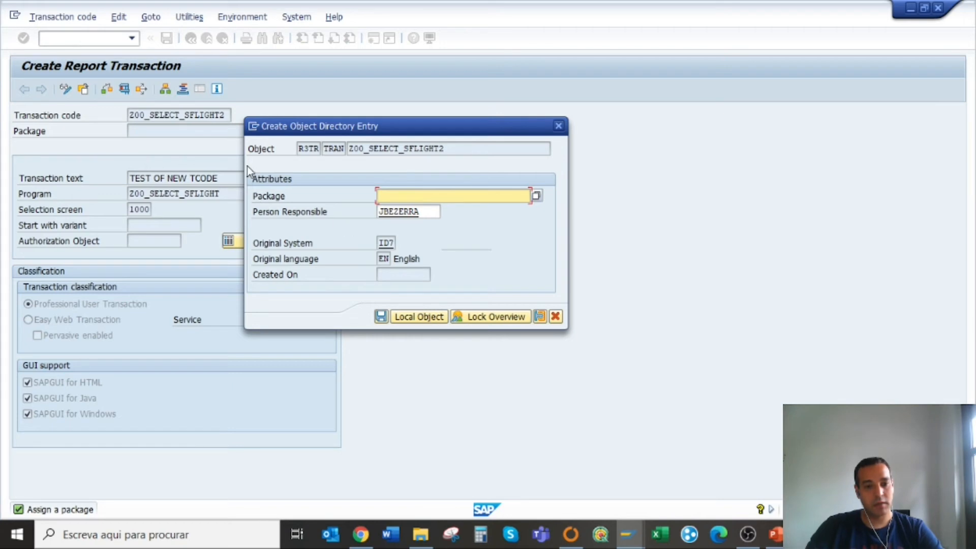
pyautogui.click(425, 316)
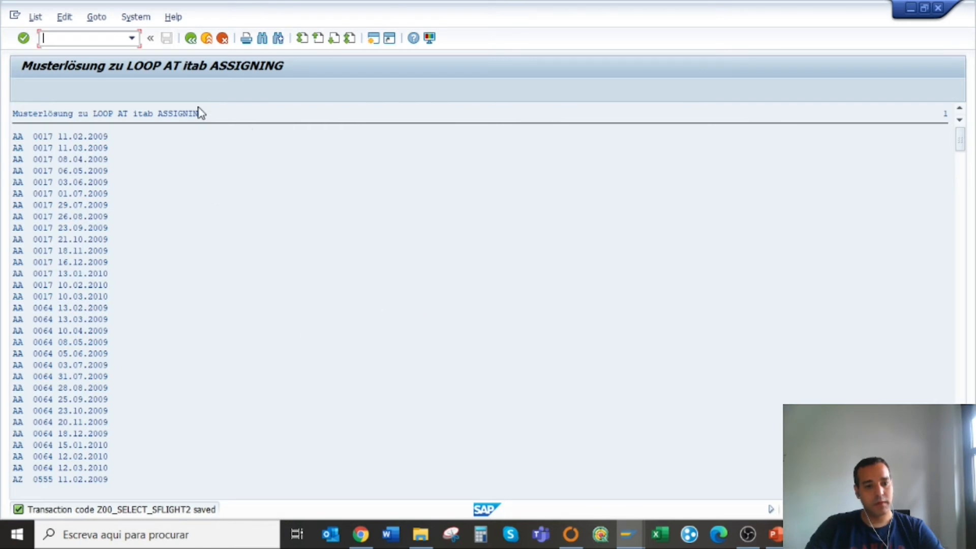
# - Return to the report transaction, save it, and run Z00_SELECT_SFLIGHT2 in a new session to test it
pyautogui.click(190, 39)
pyautogui.click(166, 39)
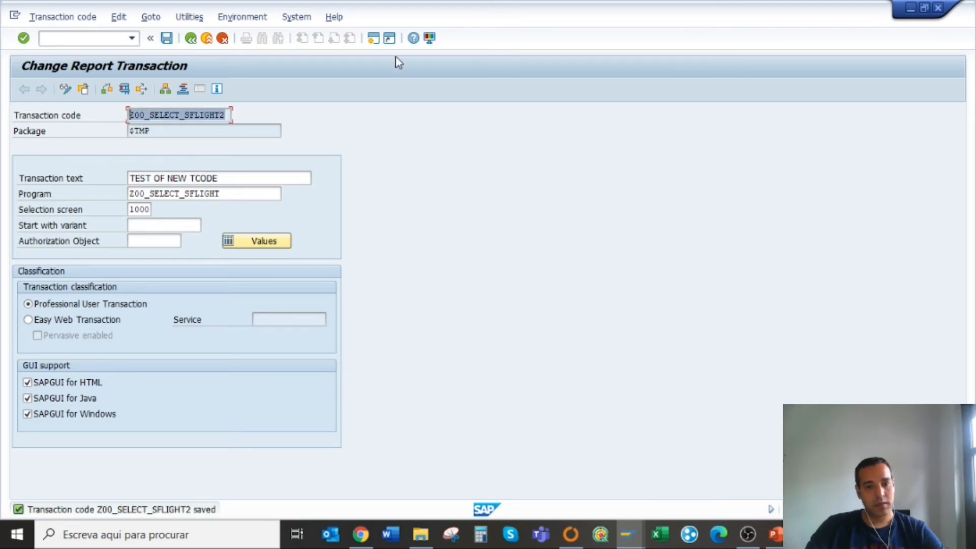
pyautogui.click(373, 40)
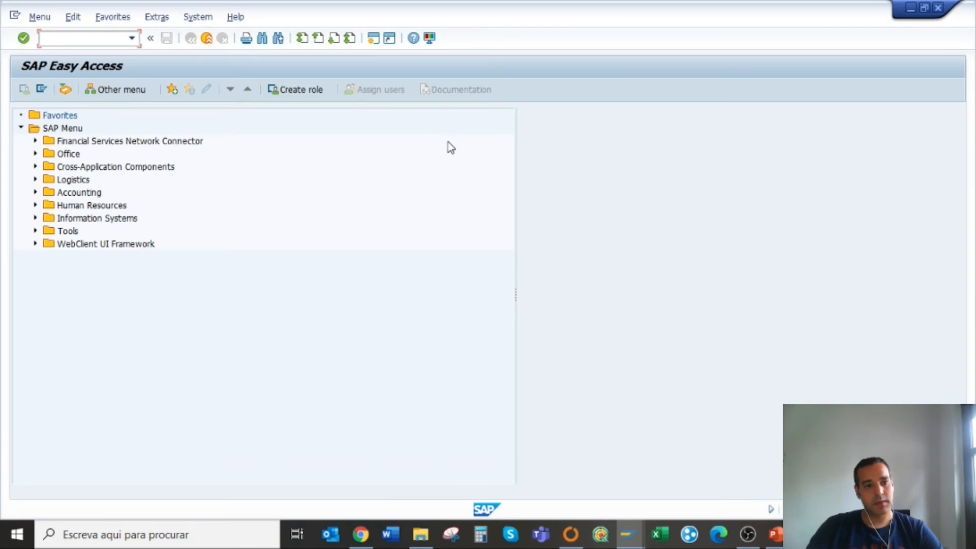
pyautogui.write('Z00_SELECT_SFLIGHT2')
pyautogui.press('Return')
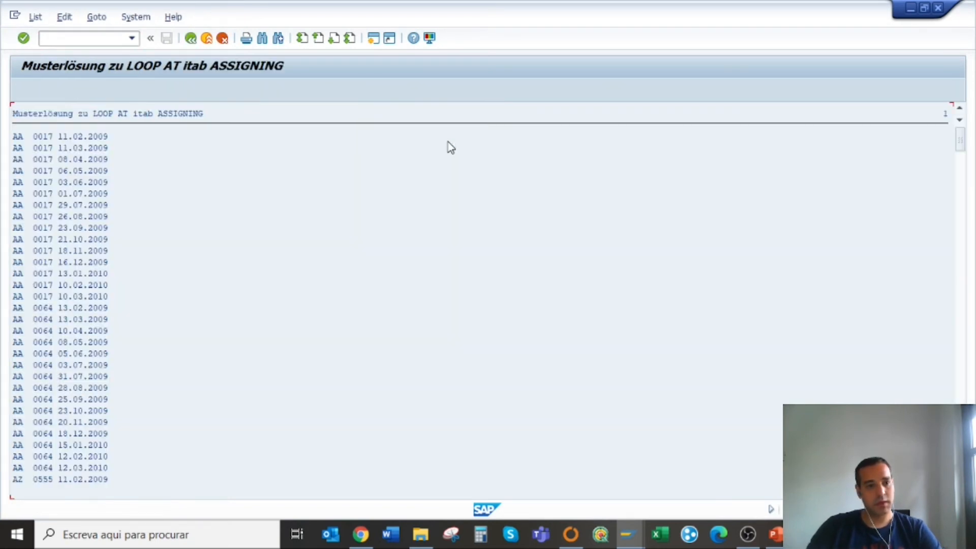
pyautogui.click(193, 42)
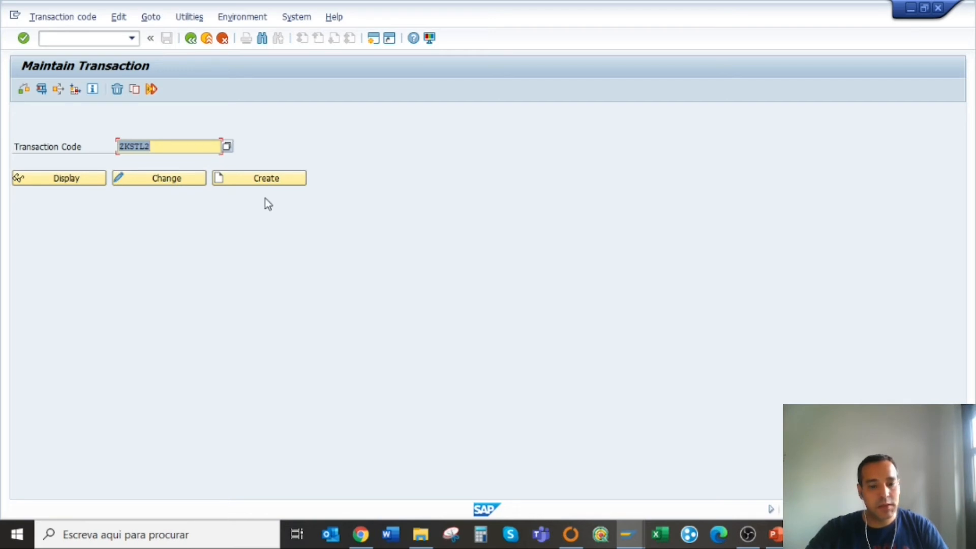
# - Switch to the table maintenance session and examine the ZKSTL cost center entries and the screen for adding new entries
pyautogui.moveTo(629, 534)
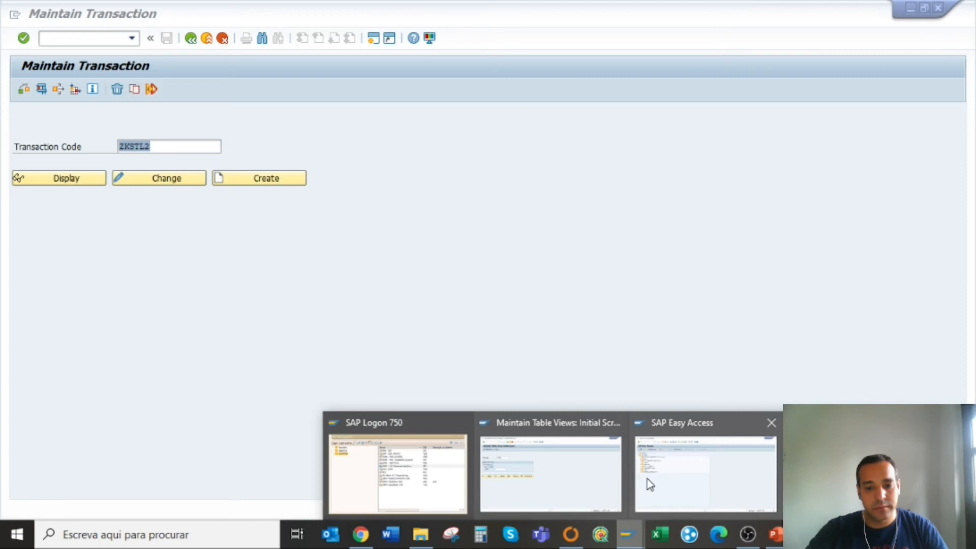
pyautogui.click(588, 468)
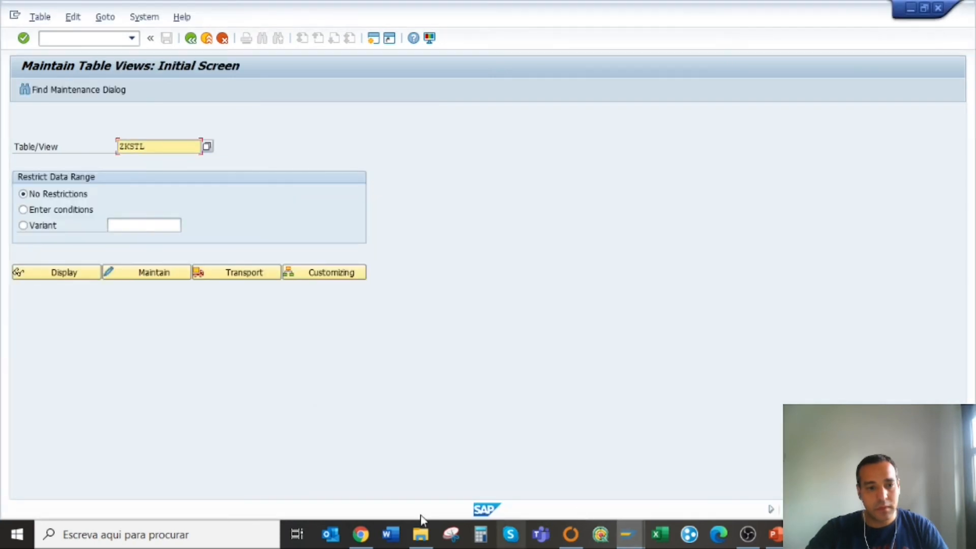
pyautogui.doubleClick(159, 146)
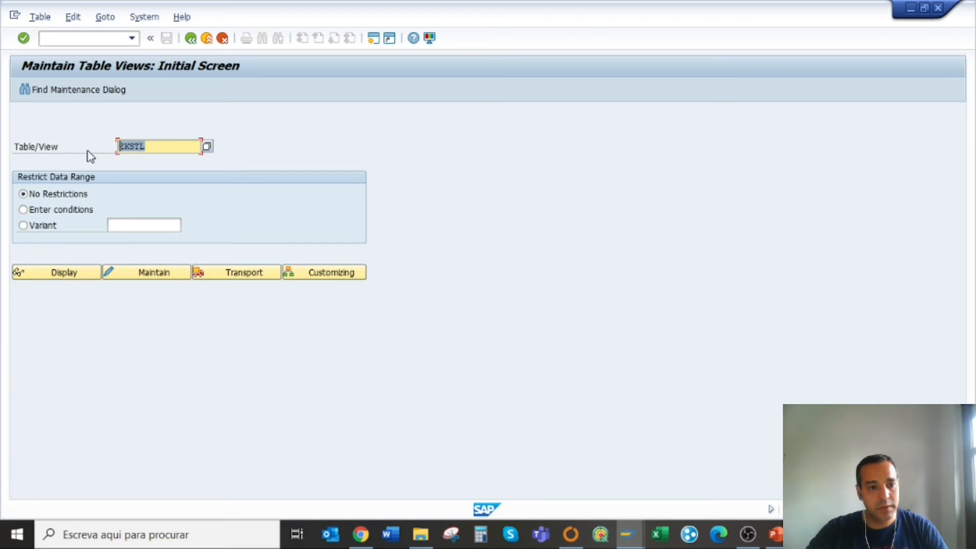
pyautogui.click(178, 275)
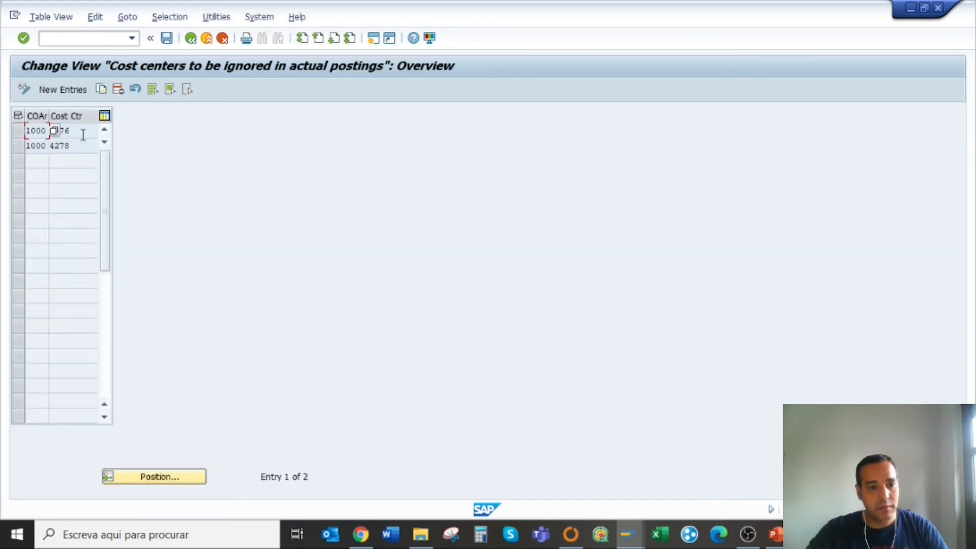
pyautogui.click(82, 134)
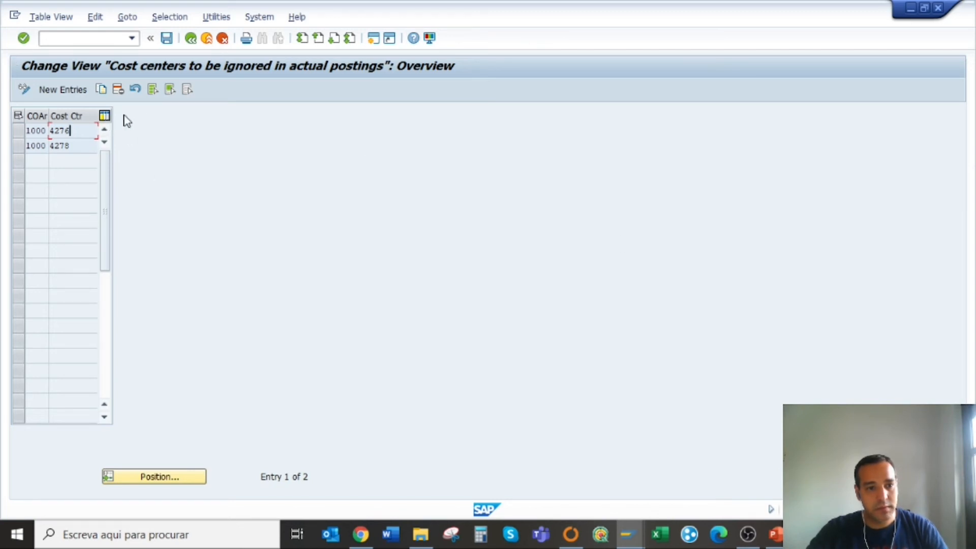
pyautogui.click(79, 93)
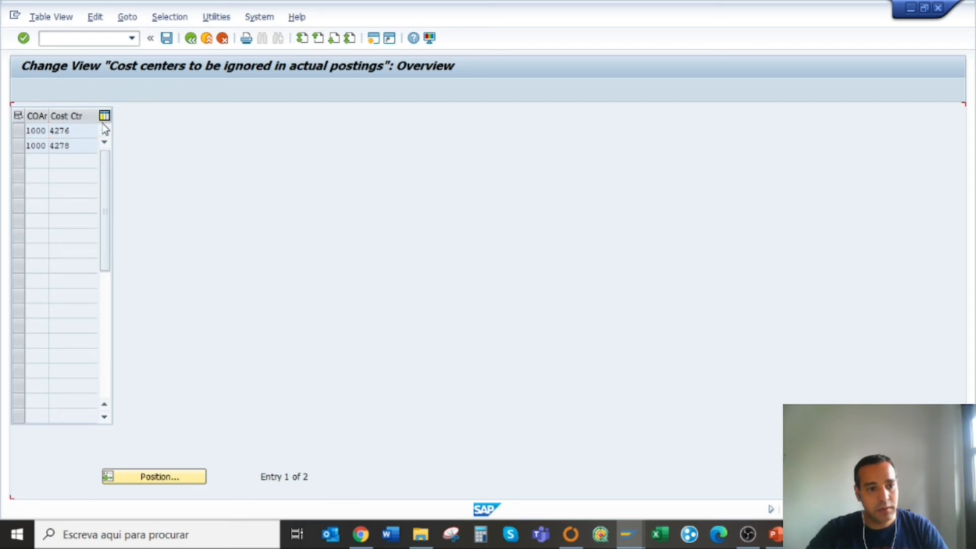
pyautogui.click(190, 39)
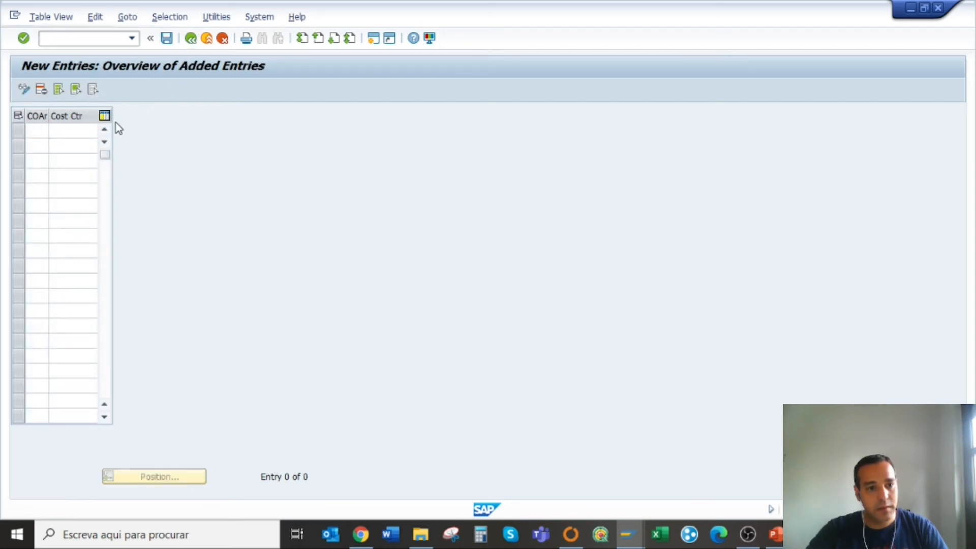
pyautogui.click(88, 132)
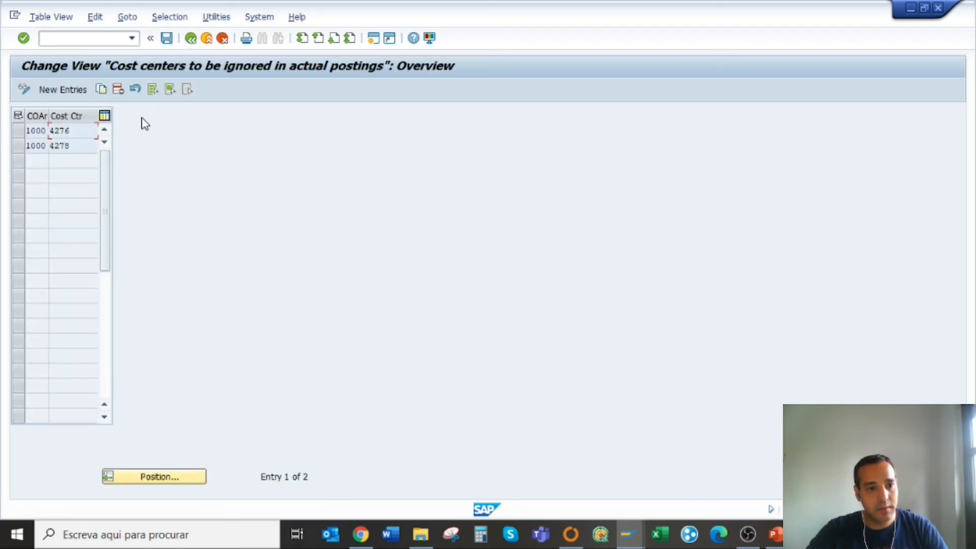
pyautogui.click(190, 39)
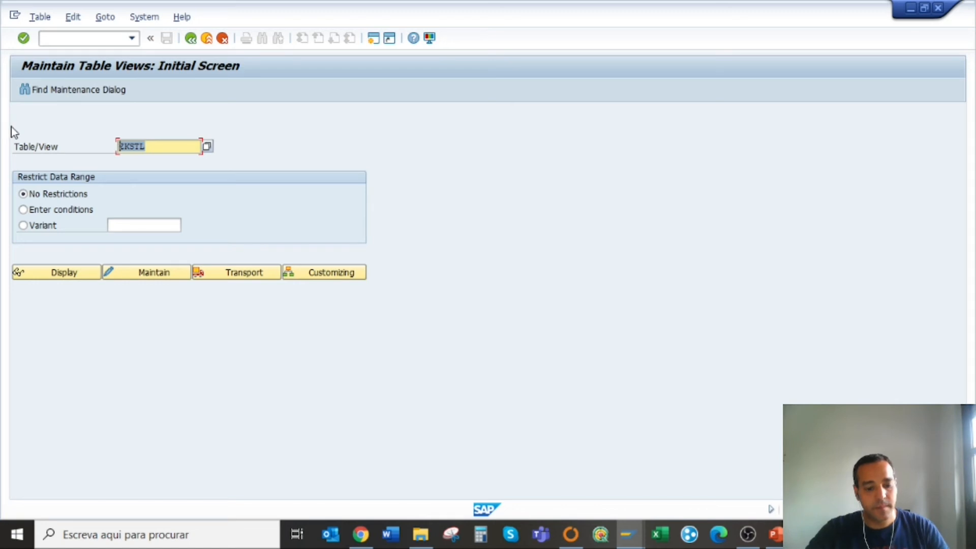
# - In the Maintain Transaction session, create ZKSTL2 with the short text "test create new transaction" as a transaction with parameters
pyautogui.click(524, 349)
pyautogui.moveTo(636, 543)
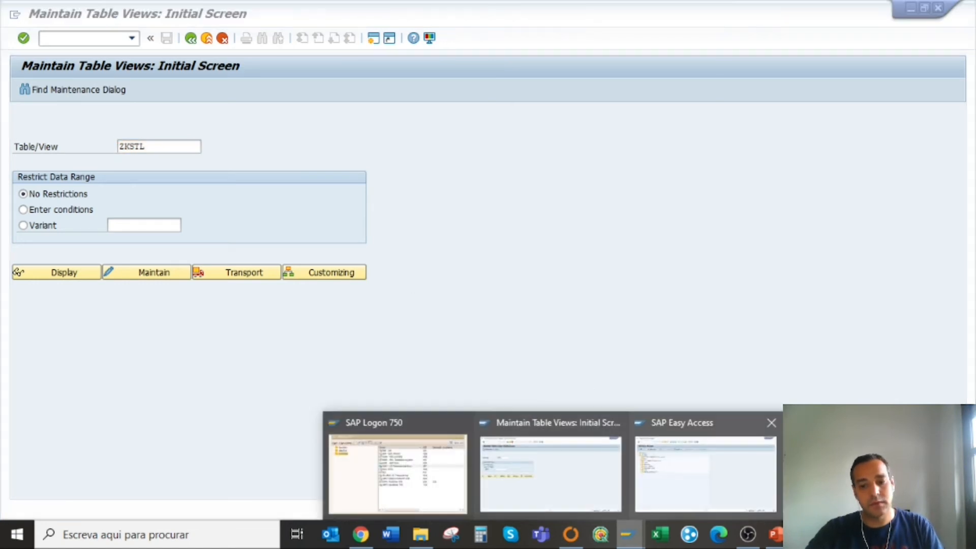
pyautogui.click(748, 471)
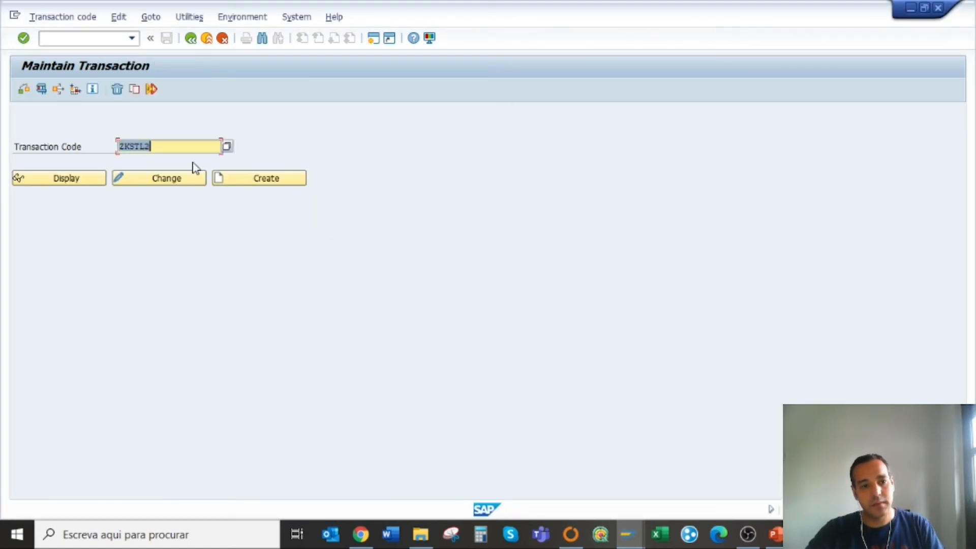
pyautogui.click(170, 149)
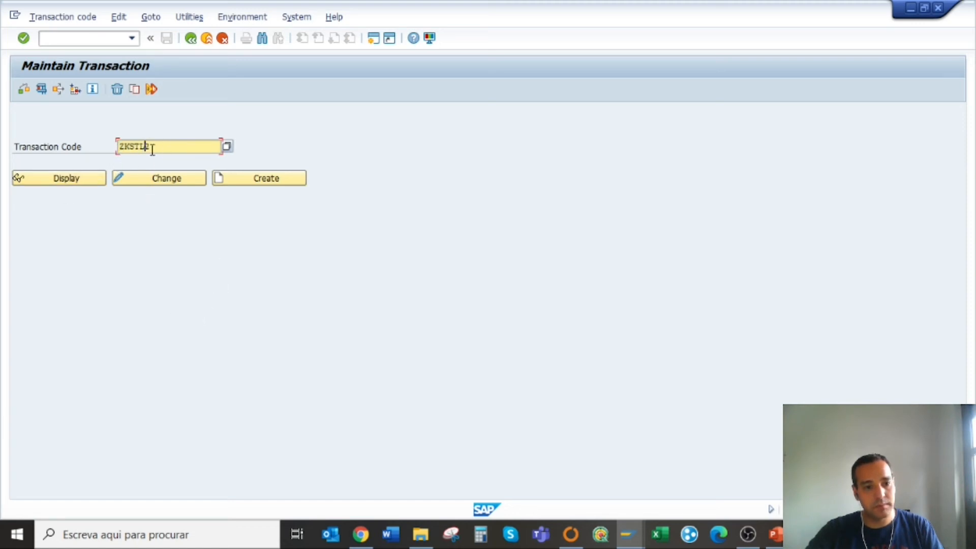
pyautogui.click(277, 182)
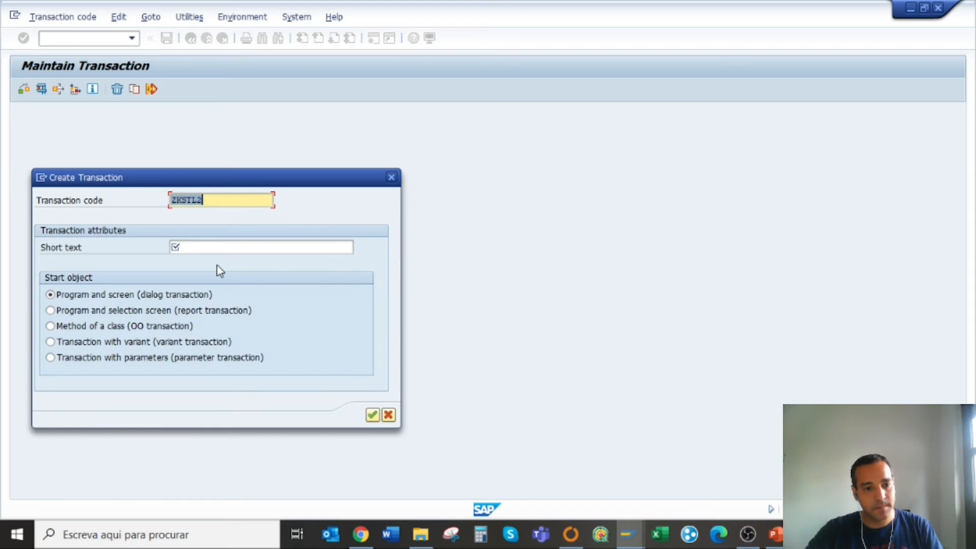
pyautogui.click(236, 248)
pyautogui.write('TEST')
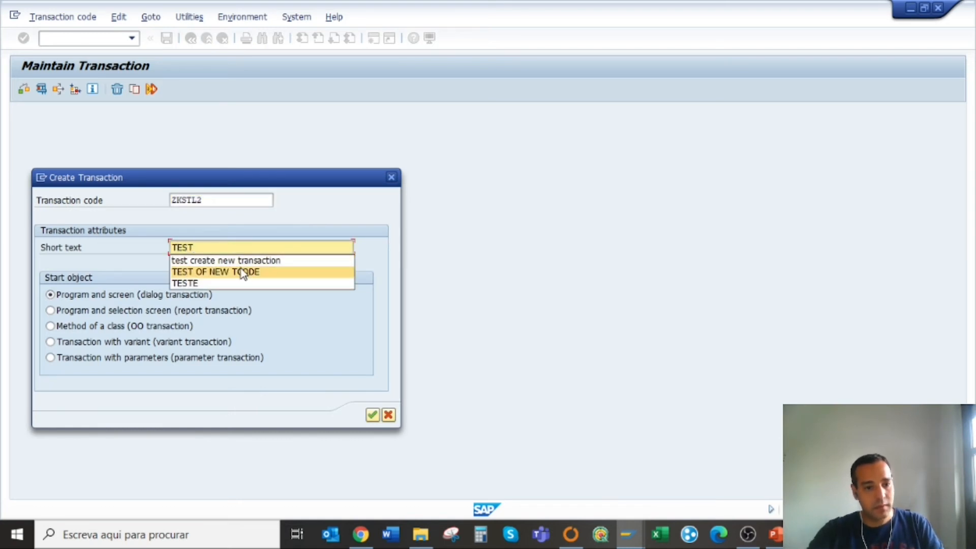
pyautogui.click(247, 261)
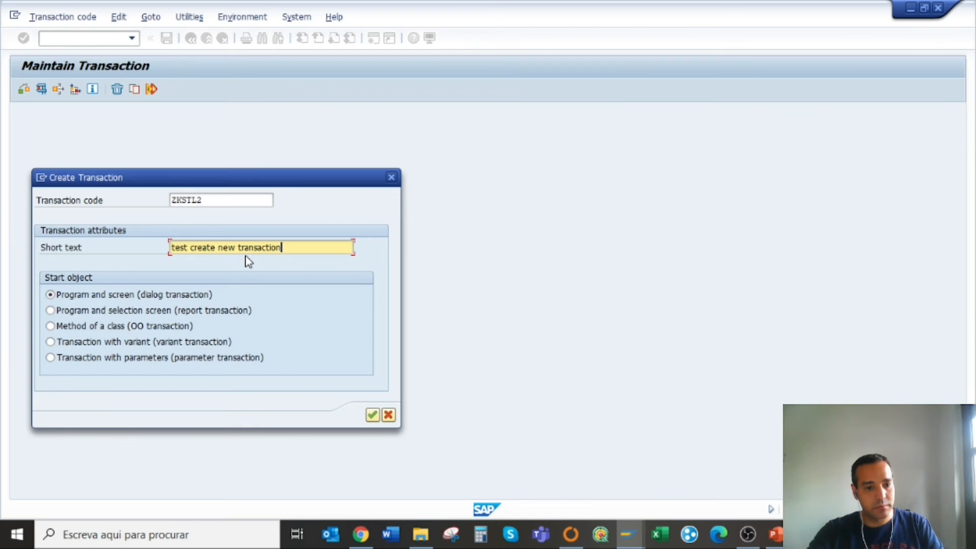
pyautogui.click(111, 354)
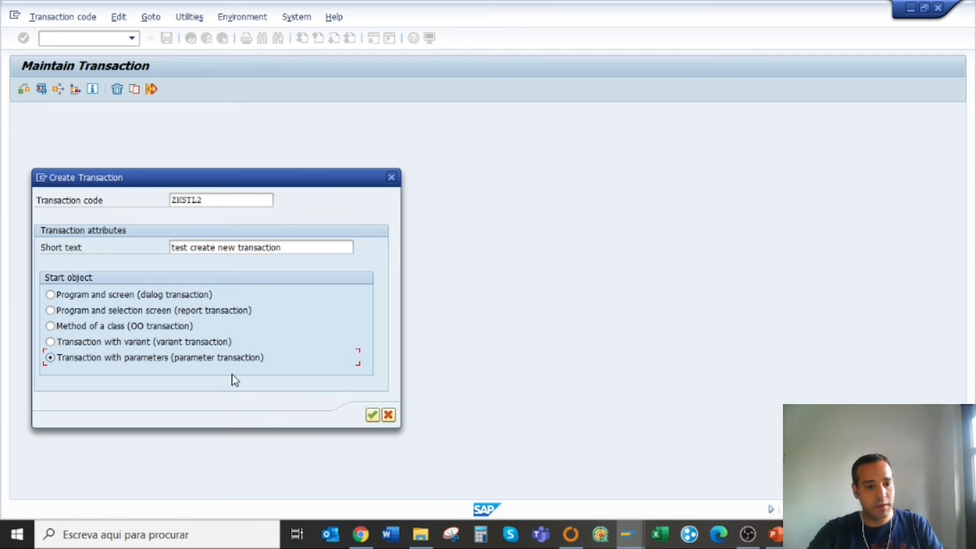
pyautogui.click(373, 416)
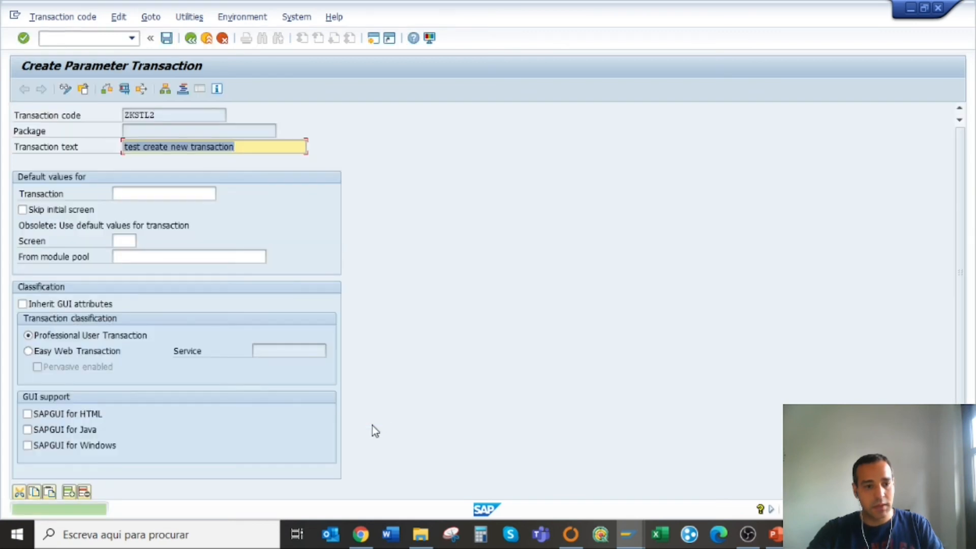
# - Set SM30 as the transaction for the default values and enable skipping its initial screen
pyautogui.click(131, 195)
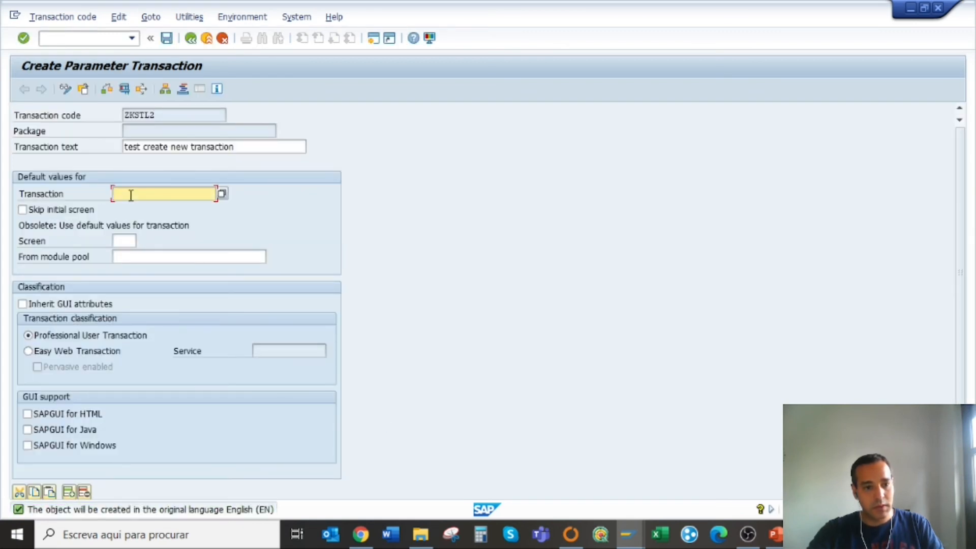
pyautogui.click(131, 195)
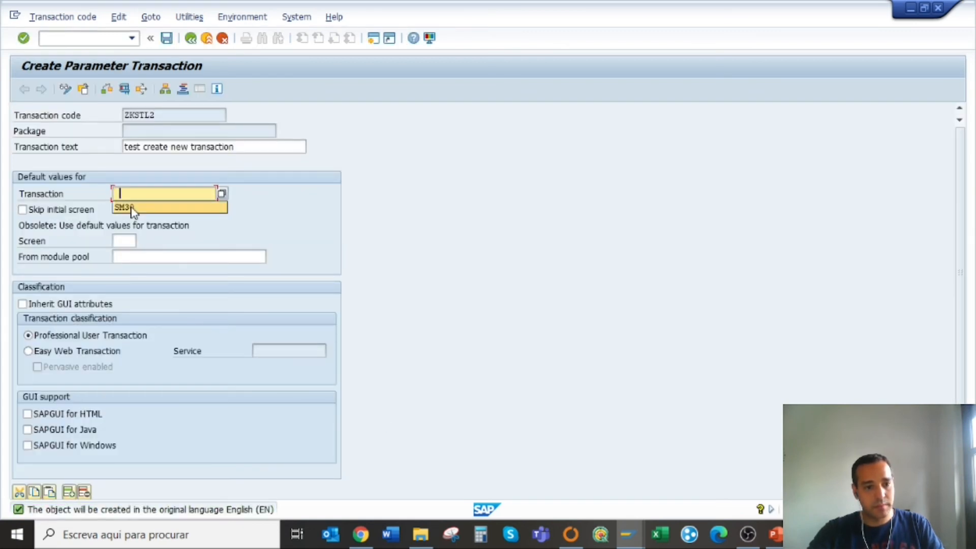
pyautogui.click(133, 209)
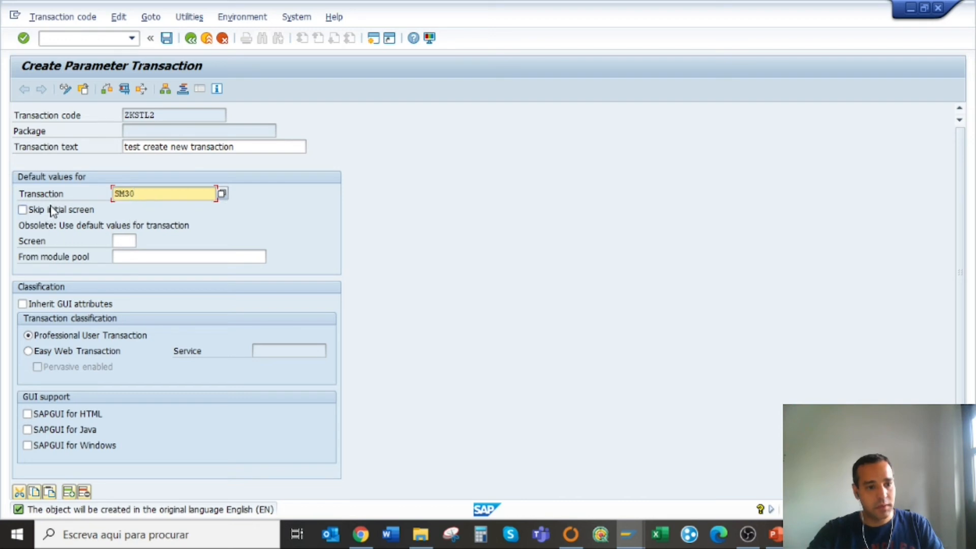
pyautogui.click(22, 210)
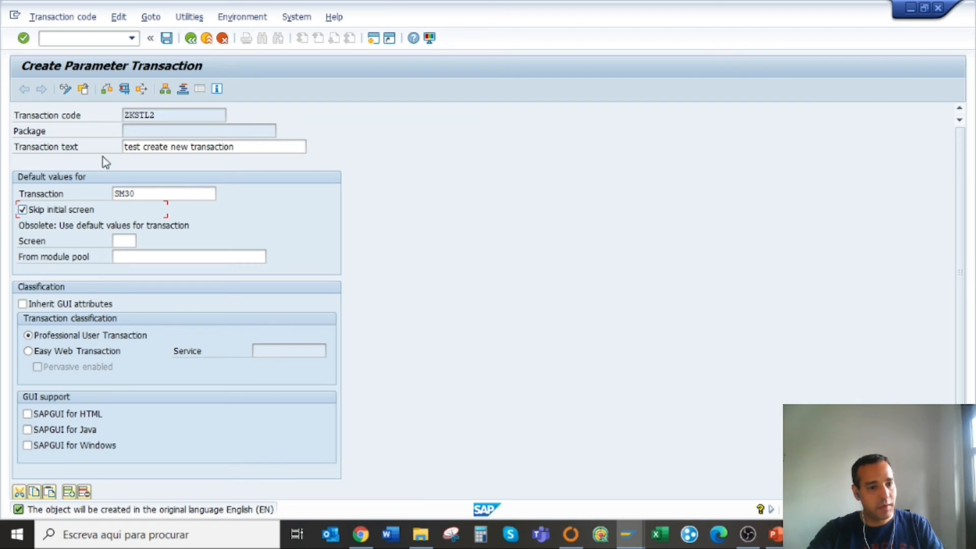
pyautogui.moveTo(174, 116); pyautogui.dragTo(94, 99)
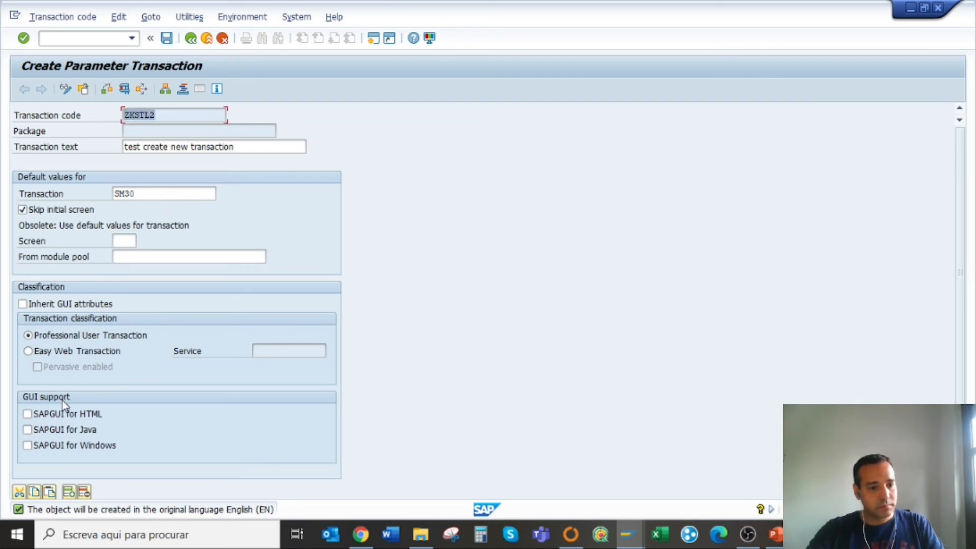
# - Enable GUI support for SAPGUI for HTML, SAPGUI for Java and SAPGUI for Windows on the parameter transaction
pyautogui.click(60, 414)
pyautogui.click(55, 430)
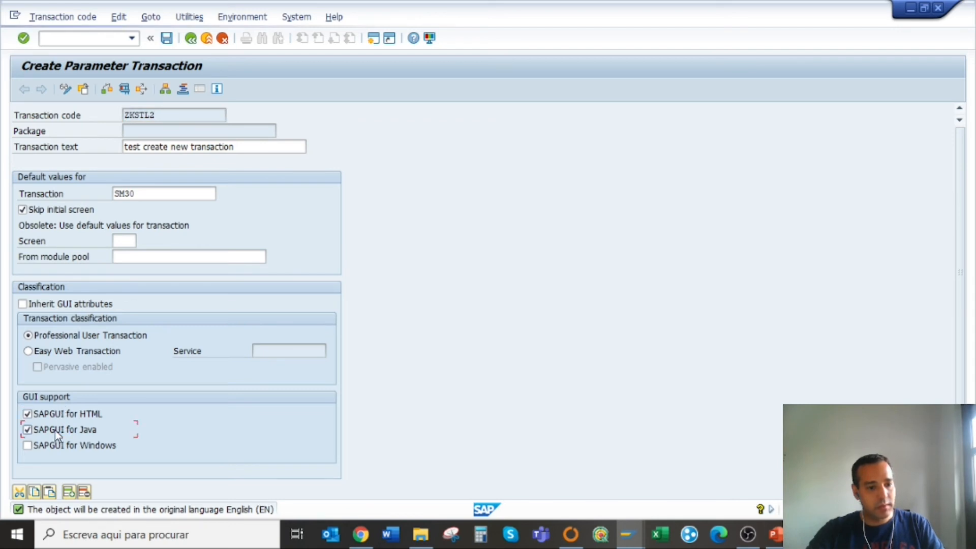
pyautogui.click(58, 447)
# - Add VIEWNAME as a screen field in the default values, choosing it from the list of available fields
pyautogui.scroll(-3, 303, 421)
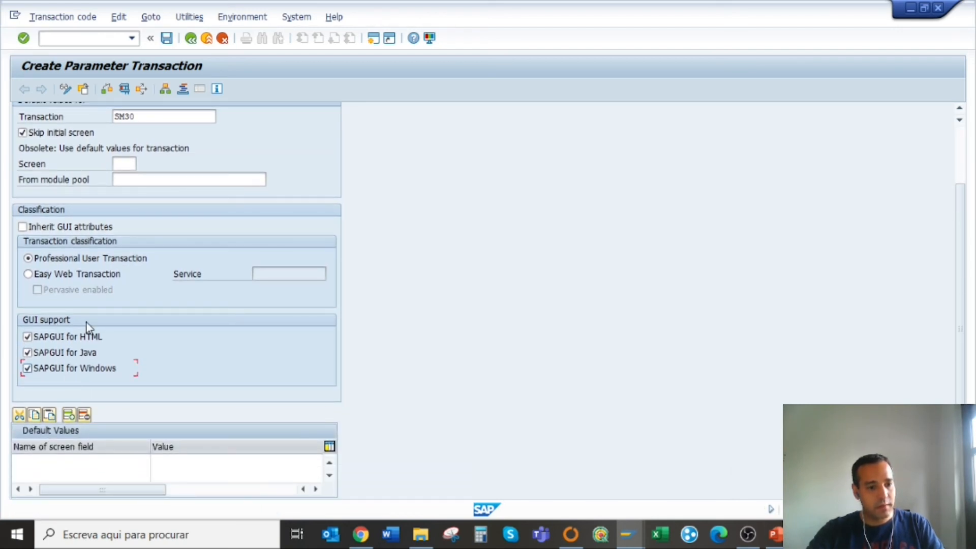
pyautogui.click(73, 461)
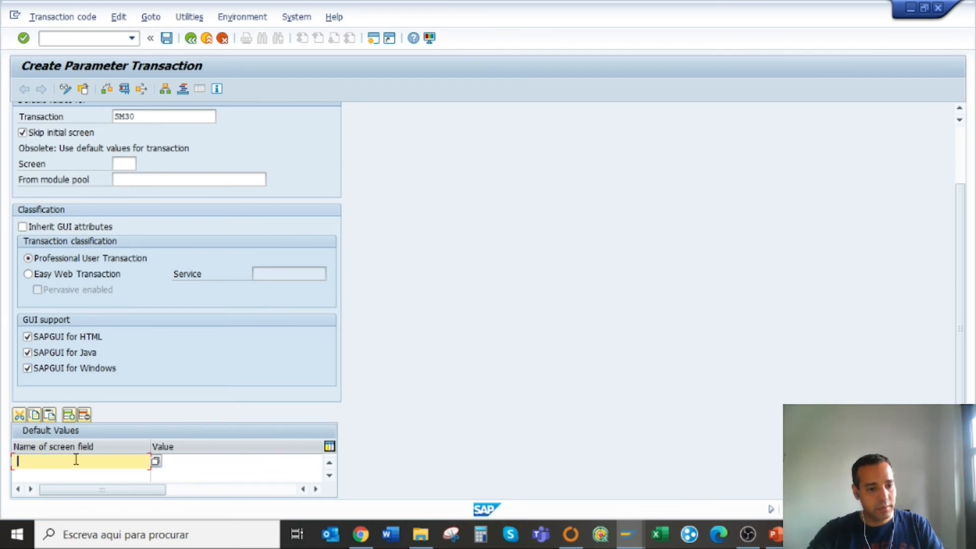
pyautogui.click(155, 463)
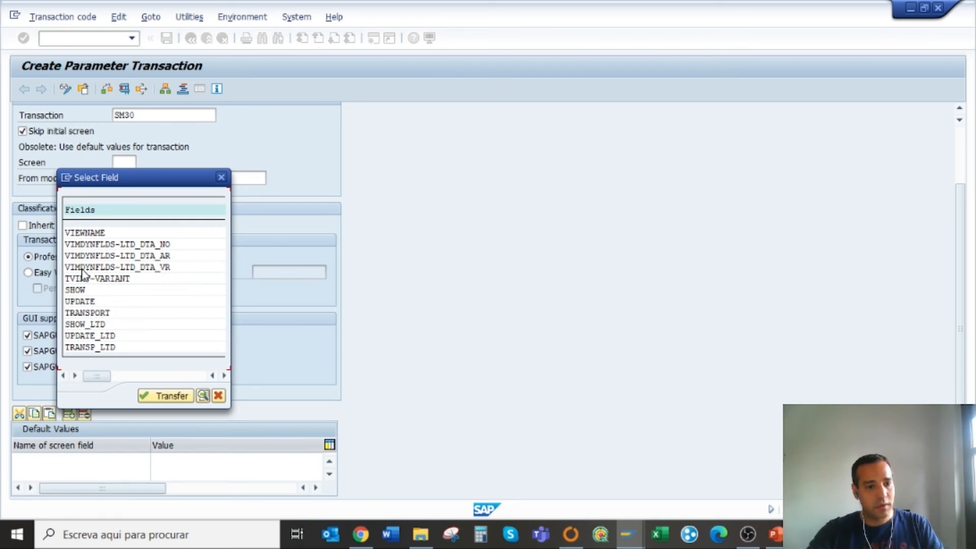
pyautogui.doubleClick(83, 234)
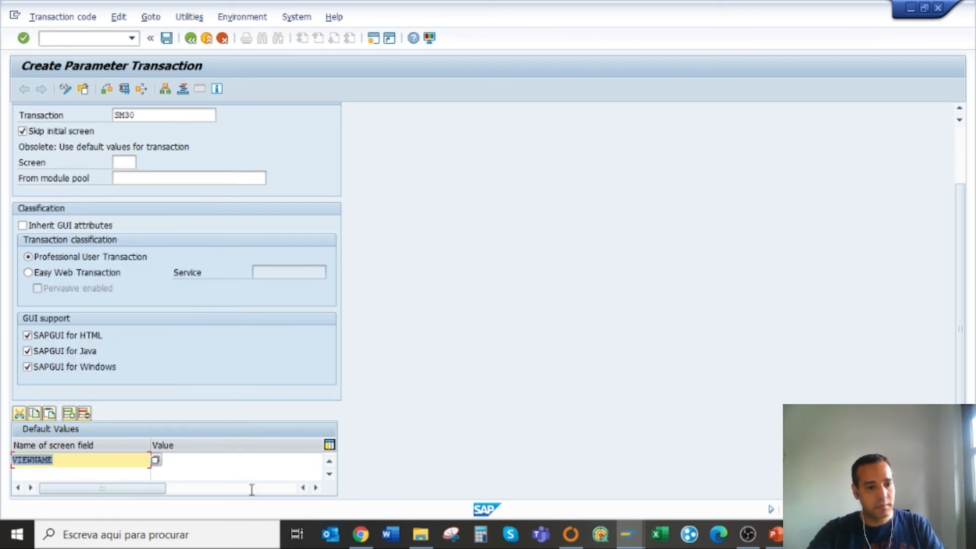
# - Set the VIEWNAME default value to ZKSTL, copying it from the transaction code without the final 2
pyautogui.click(206, 464)
pyautogui.scroll(3, 418, 361)
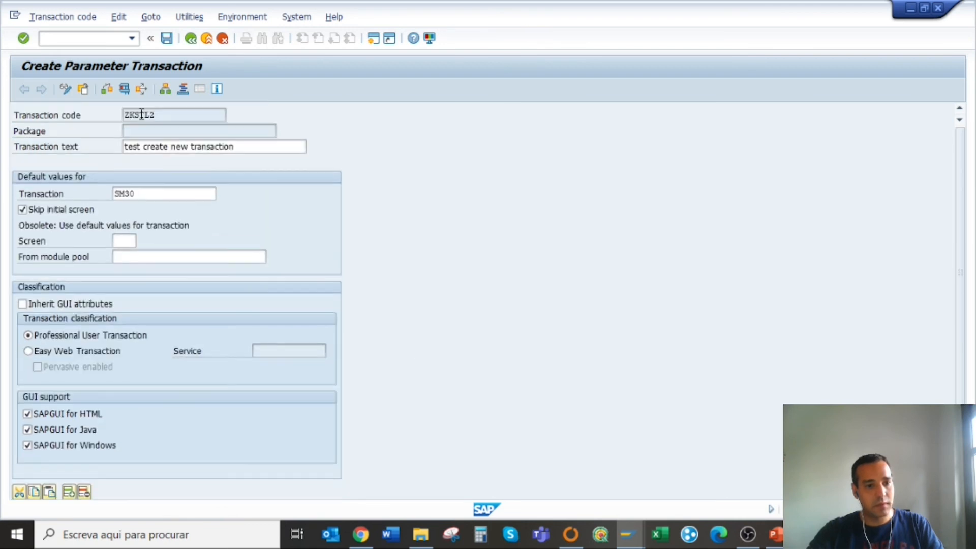
pyautogui.doubleClick(151, 115)
pyautogui.hotkey('ctrl', 'c')
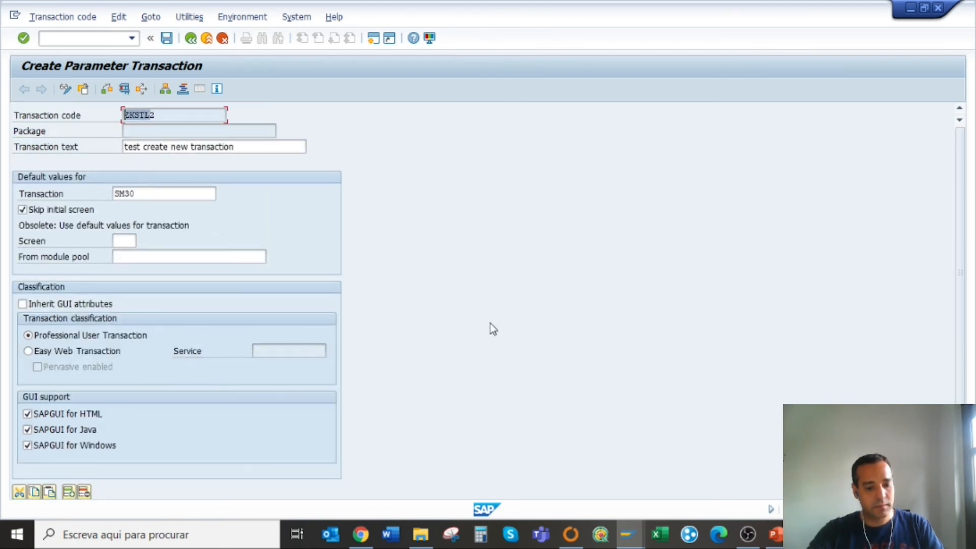
pyautogui.scroll(-3, 526, 410)
pyautogui.scroll(-1, 526, 410)
pyautogui.click(249, 463)
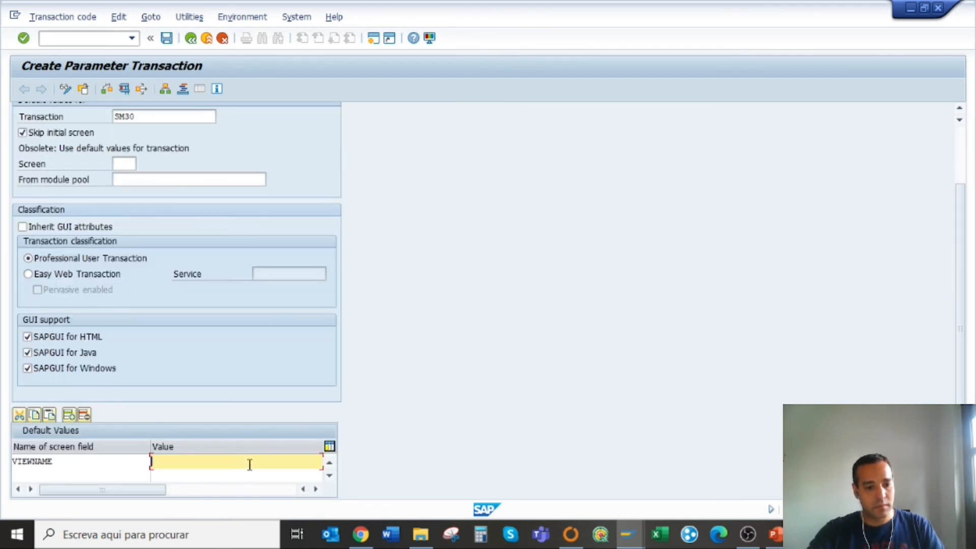
pyautogui.hotkey('ctrl', 'v')
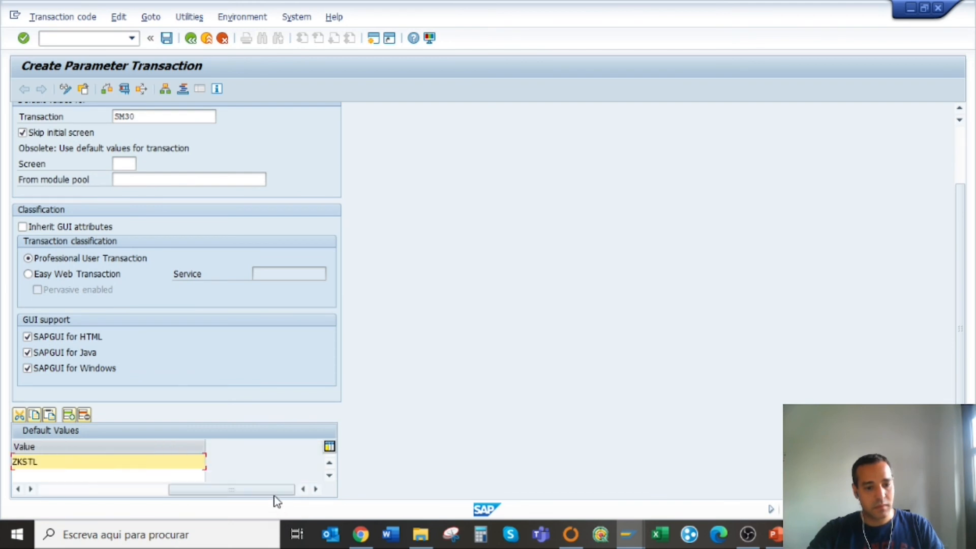
# - Add SHOW as a second screen field in the default values, choosing it from the available fields, and set its value to X
pyautogui.moveTo(272, 490); pyautogui.dragTo(22, 476)
pyautogui.click(106, 474)
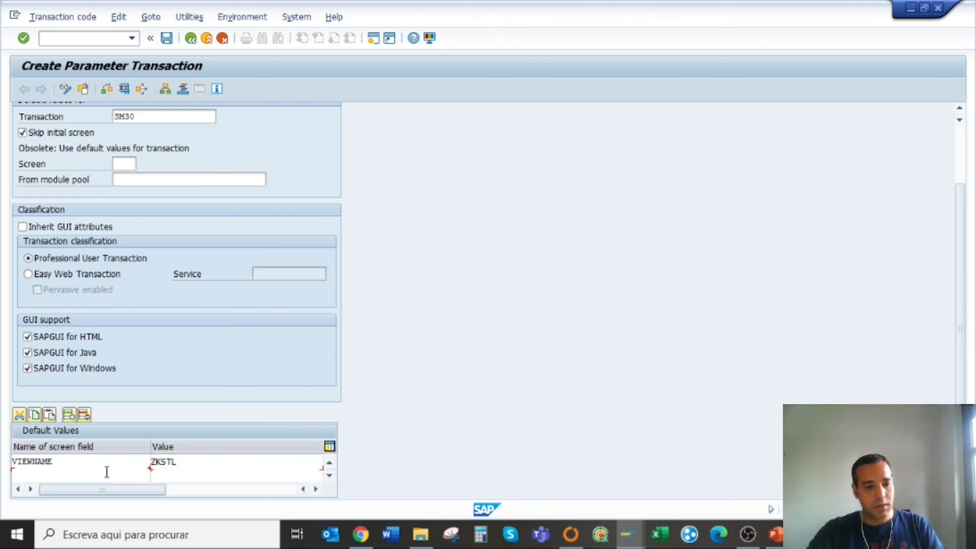
pyautogui.click(156, 476)
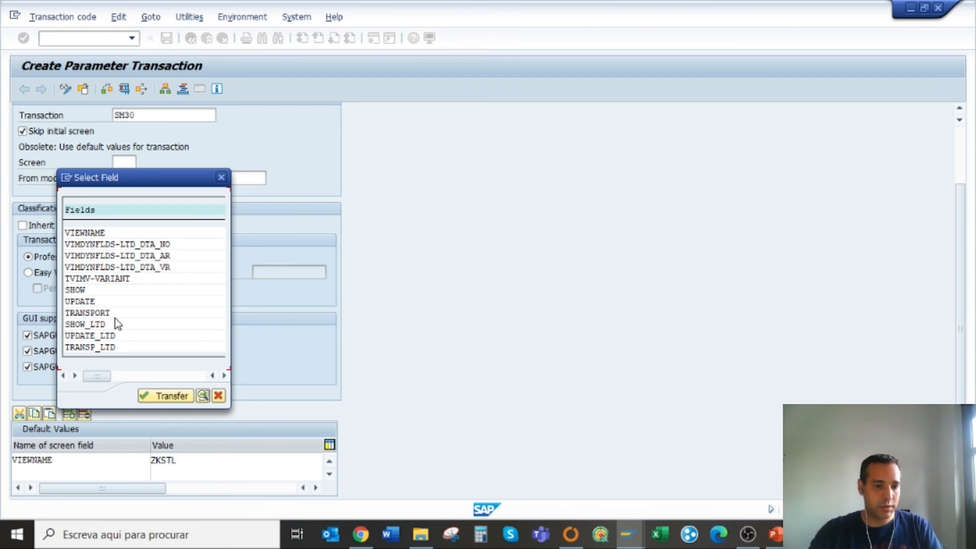
pyautogui.click(80, 293)
pyautogui.click(166, 396)
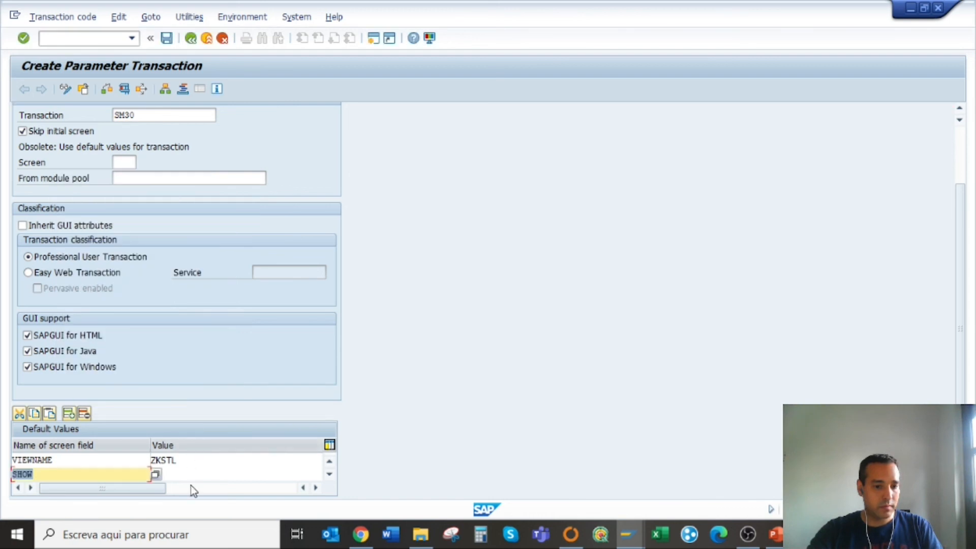
pyautogui.click(190, 473)
pyautogui.write('X')
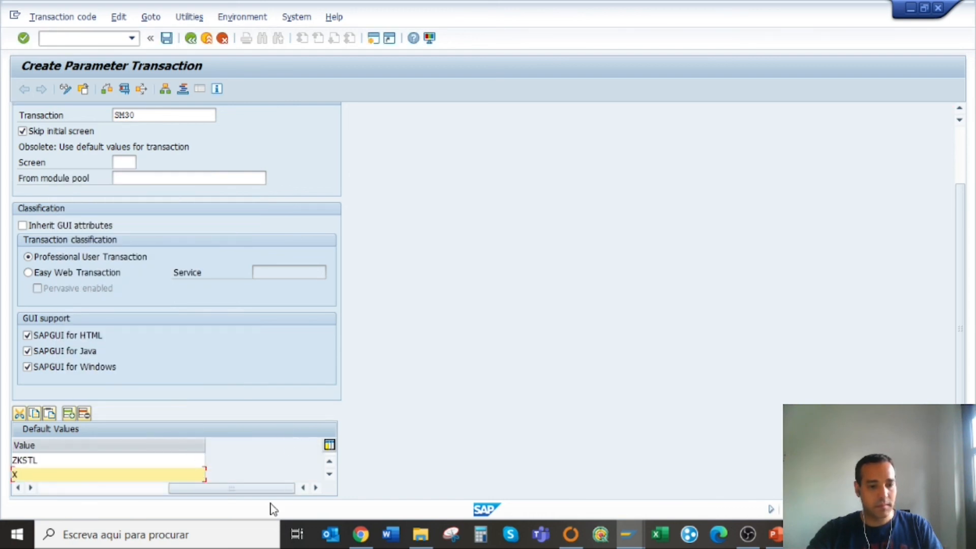
pyautogui.moveTo(263, 488); pyautogui.dragTo(147, 487)
# - Save the parameter transaction in package $TMP and test-run it, trying the opened view's display/change toggle before returning to the definition
pyautogui.scroll(3, 273, 334)
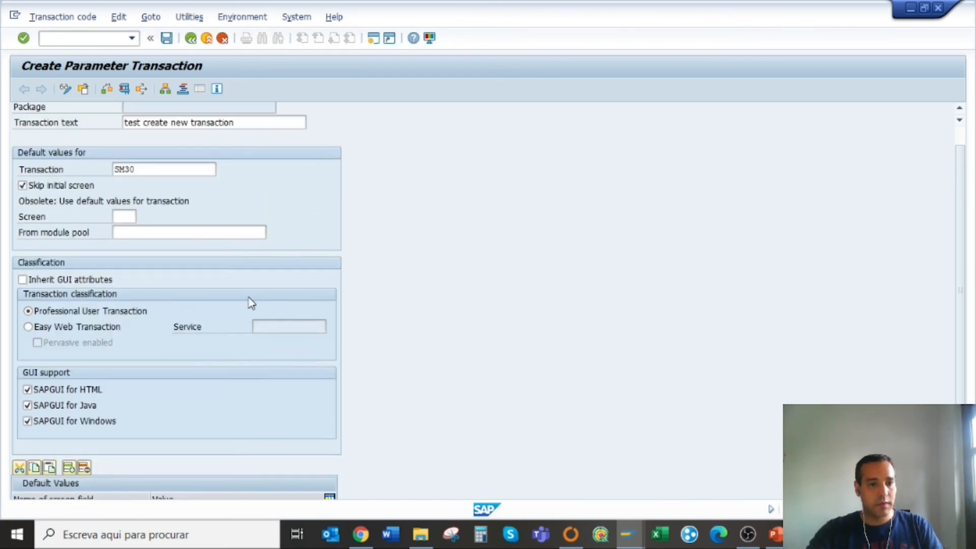
pyautogui.click(125, 89)
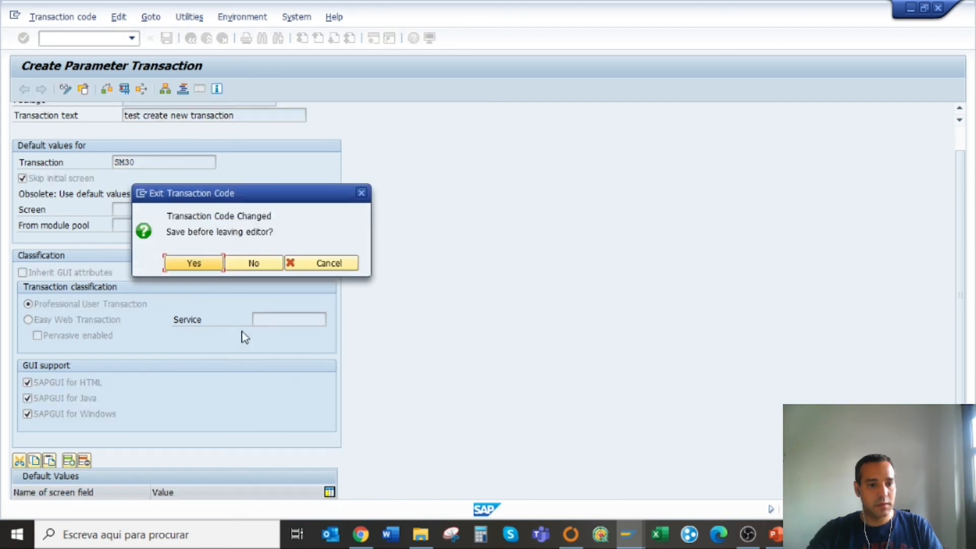
pyautogui.click(211, 266)
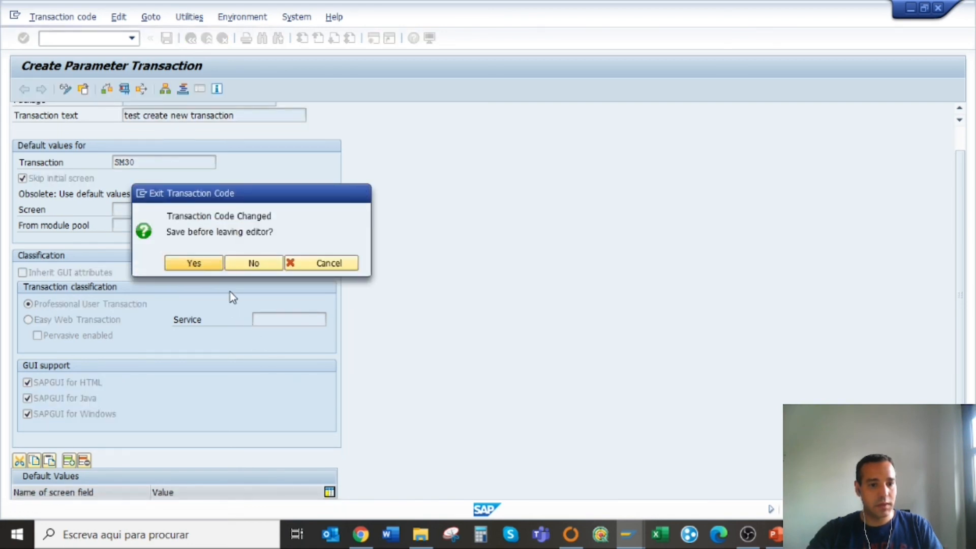
pyautogui.click(265, 337)
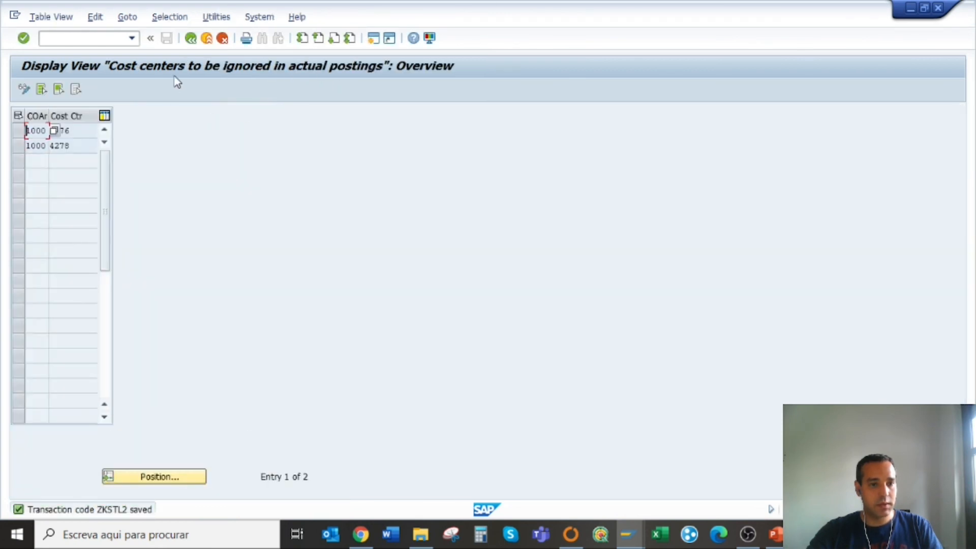
pyautogui.click(23, 90)
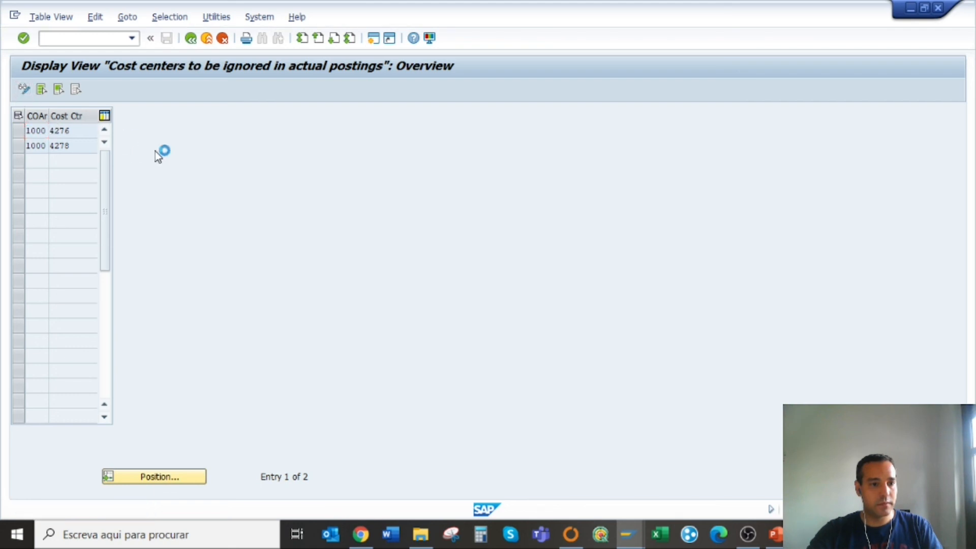
pyautogui.click(190, 39)
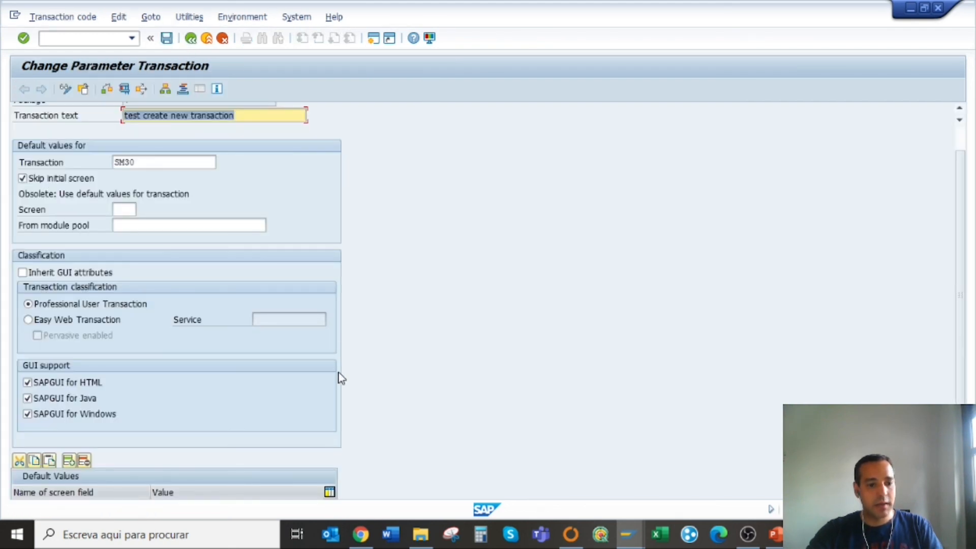
# - Check the SHOW default value in the parameter transaction and save ZKSTL2 again
pyautogui.scroll(-2, 338, 377)
pyautogui.click(203, 477)
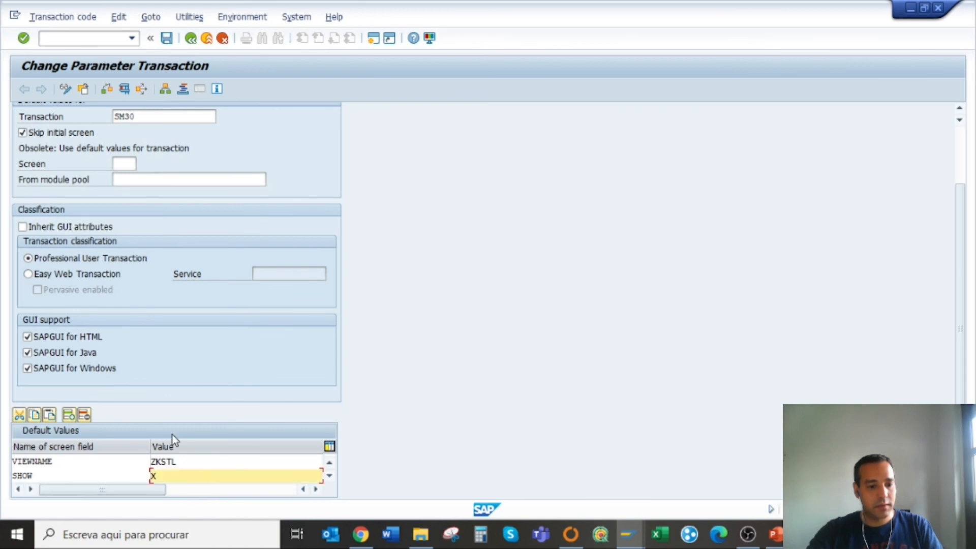
pyautogui.click(170, 39)
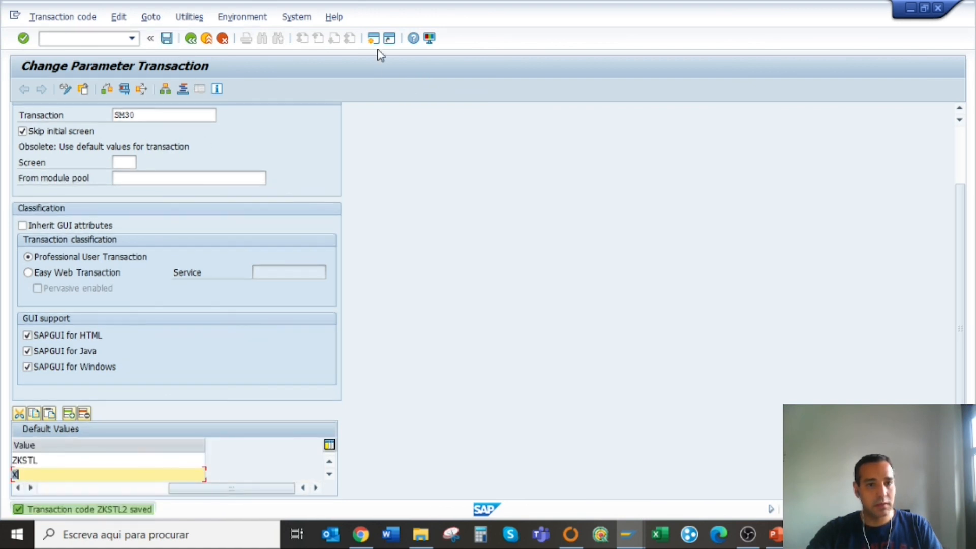
# - Copy the transaction code ZKSTL2 and run it in a new session to test that it opens the table view
pyautogui.scroll(3, 263, 327)
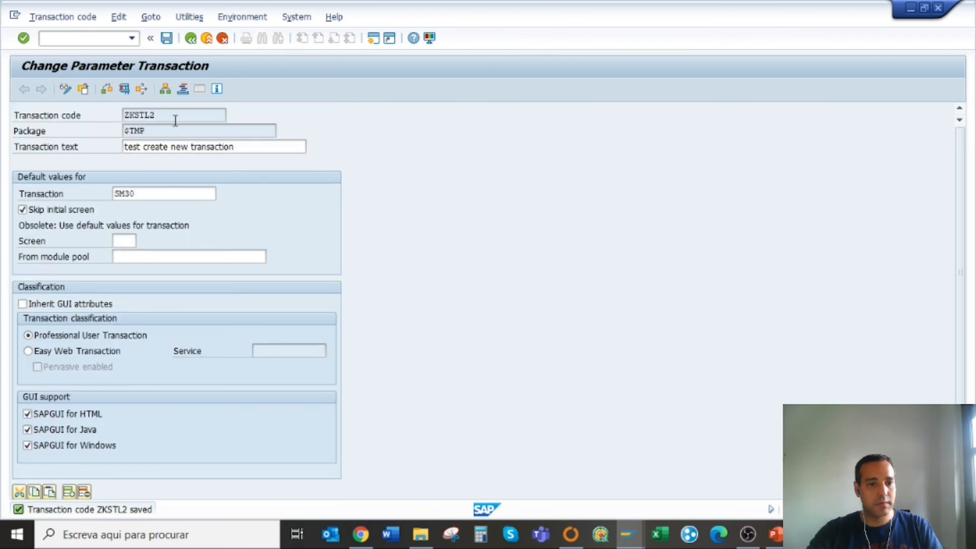
pyautogui.moveTo(176, 116); pyautogui.dragTo(113, 115)
pyautogui.hotkey('ctrl', 'c')
pyautogui.click(374, 39)
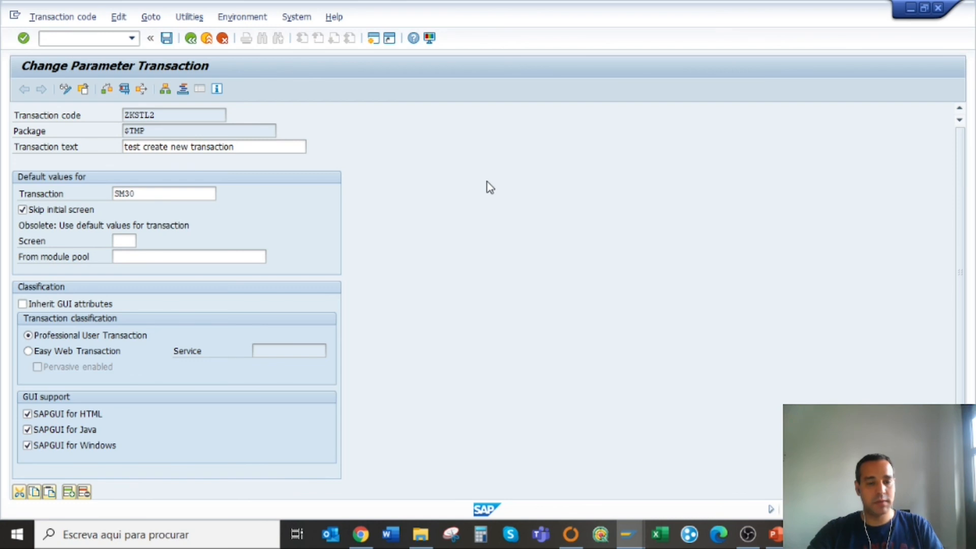
pyautogui.hotkey('ctrl', 'v')
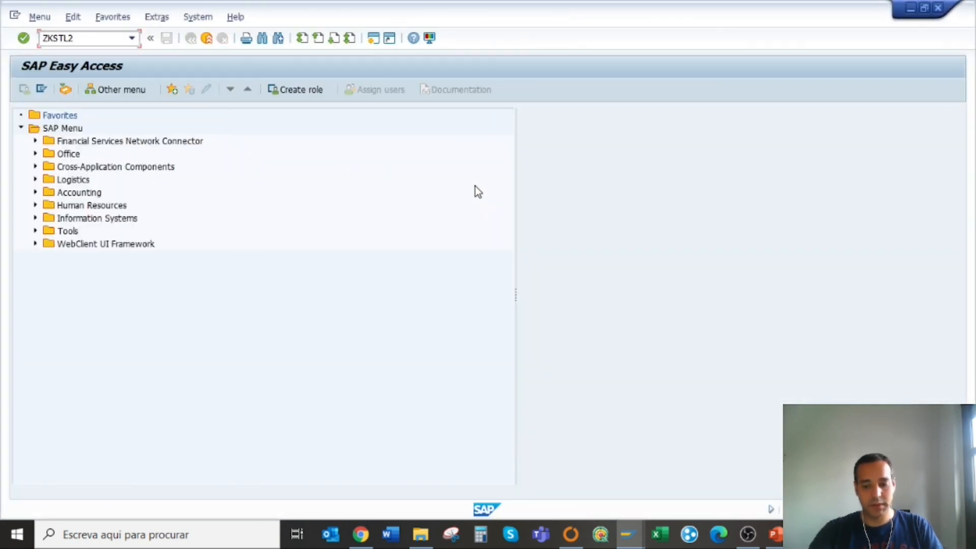
pyautogui.press('Return')
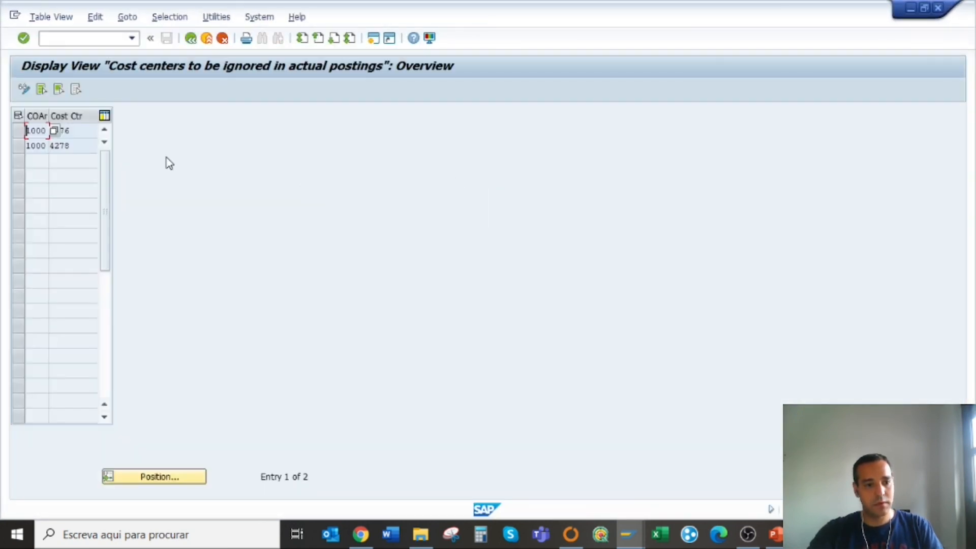
pyautogui.click(83, 125)
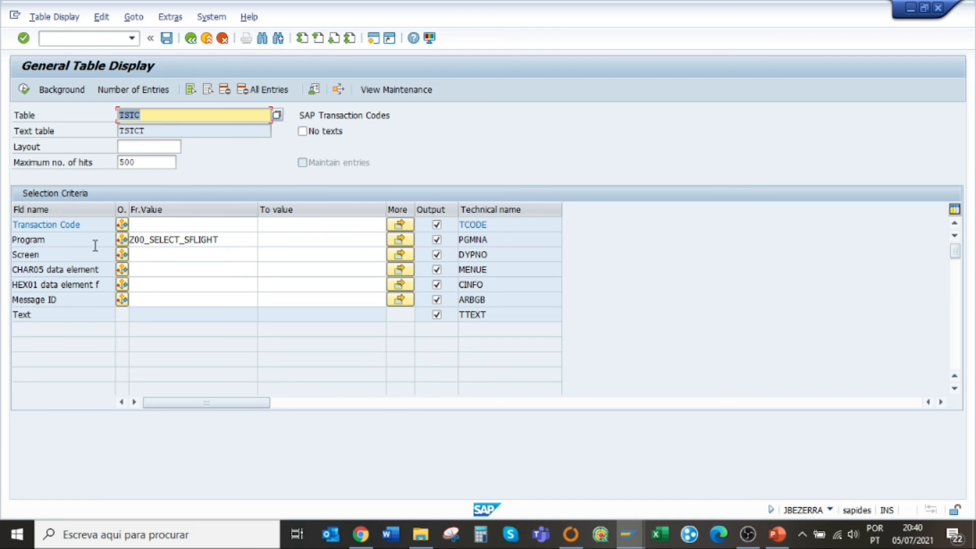
# - Search table TSTC for the transaction codes assigned to program Z00_SELECT_SFLIGHT, and leave the list
pyautogui.moveTo(229, 242); pyautogui.dragTo(32, 237)
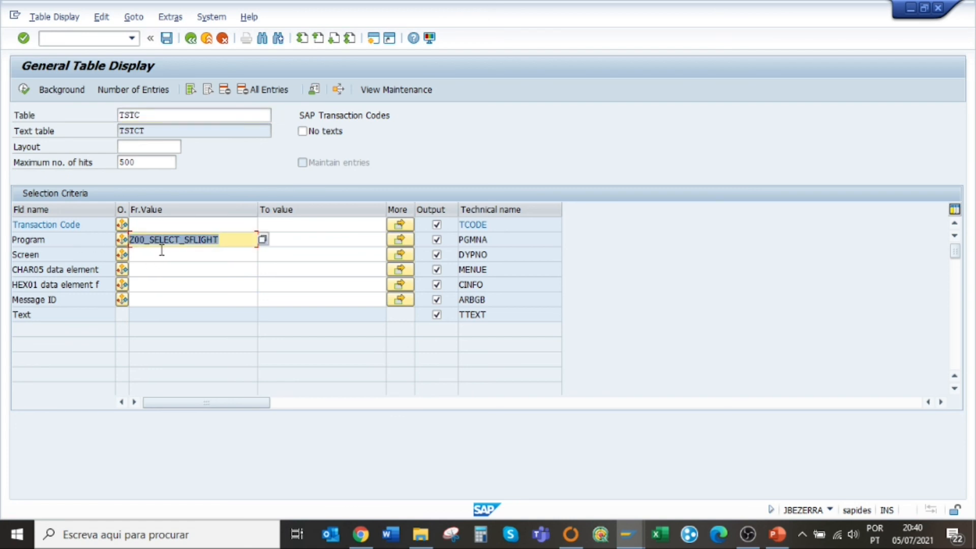
pyautogui.click(23, 89)
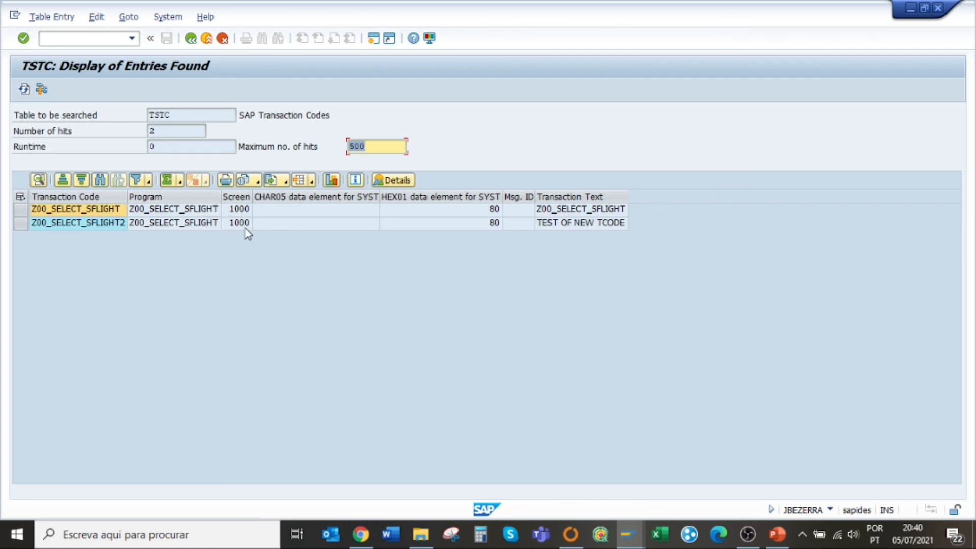
pyautogui.click(189, 44)
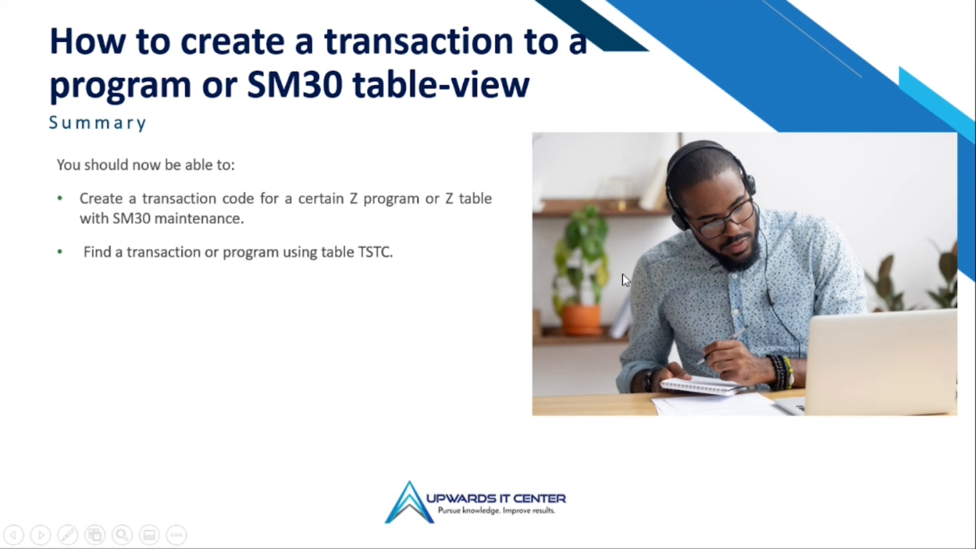
pyautogui.press('Right')
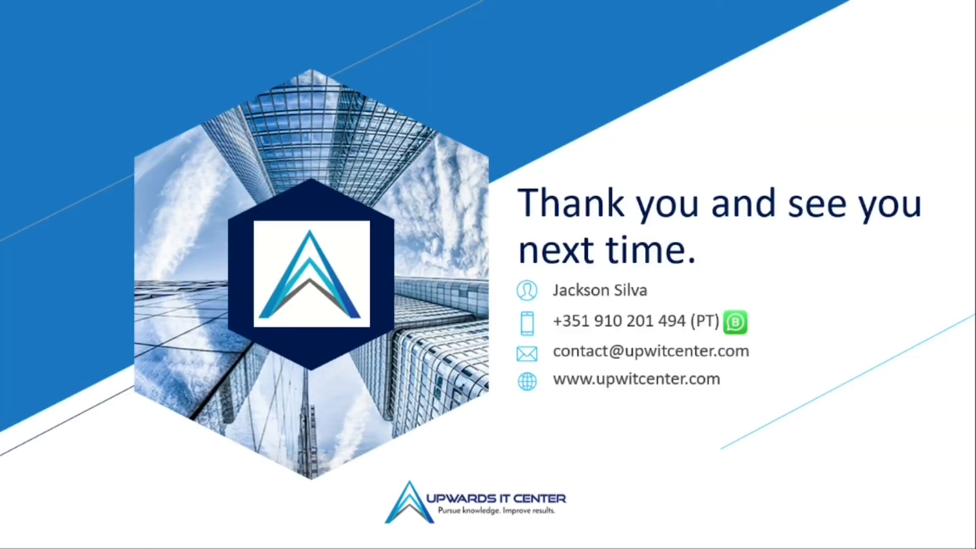